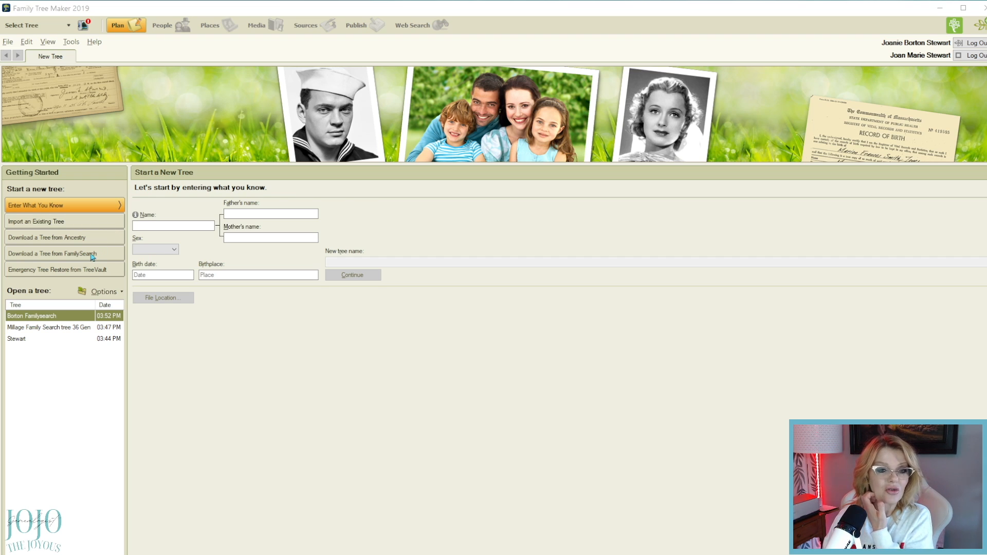
- Review the new-tree options for importing a file, downloading from FamilySearch, and downloading from Ancestry, including the Millage Family Tree and Stewart FTM details
{"action": "left_click", "coordinate": [84, 223]}
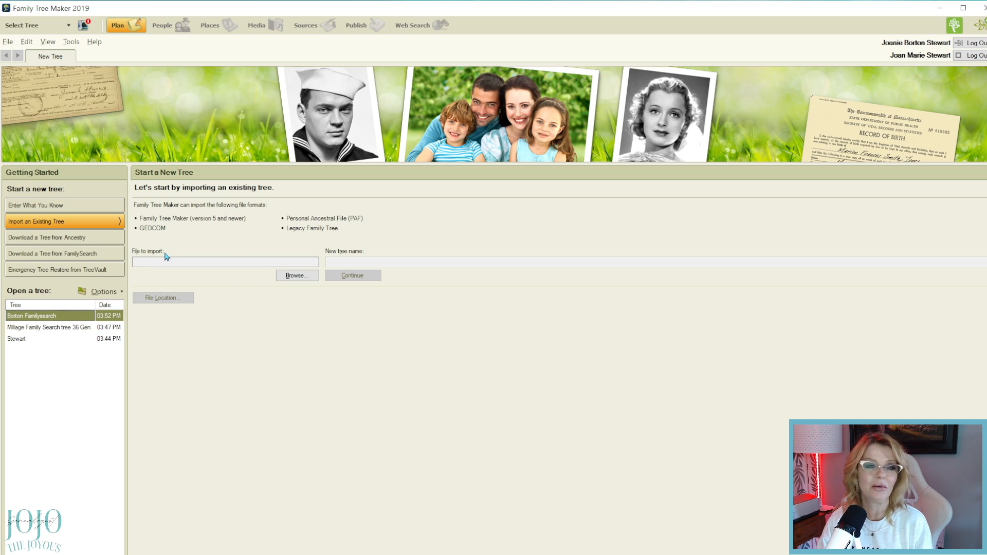
{"action": "left_click", "coordinate": [105, 237]}
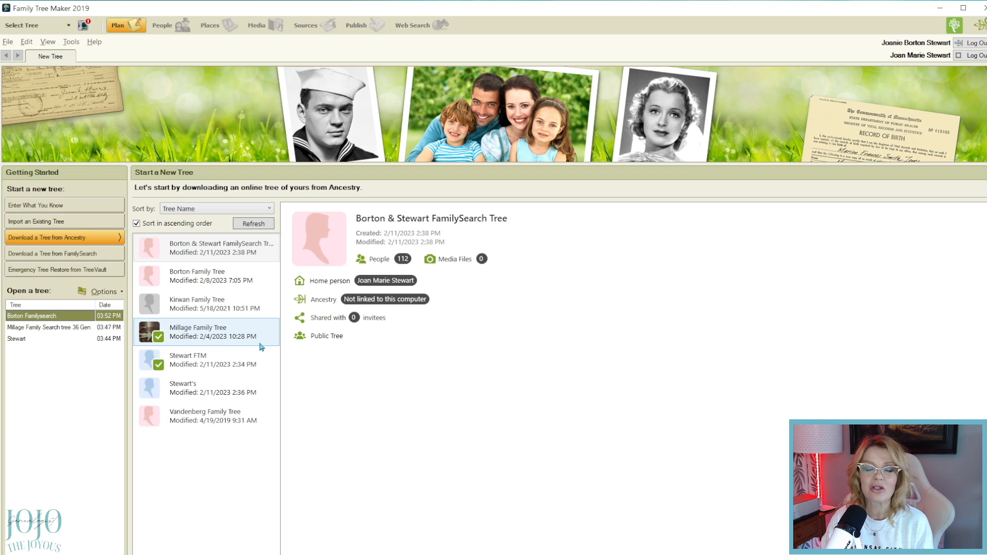
{"action": "left_click", "coordinate": [226, 339]}
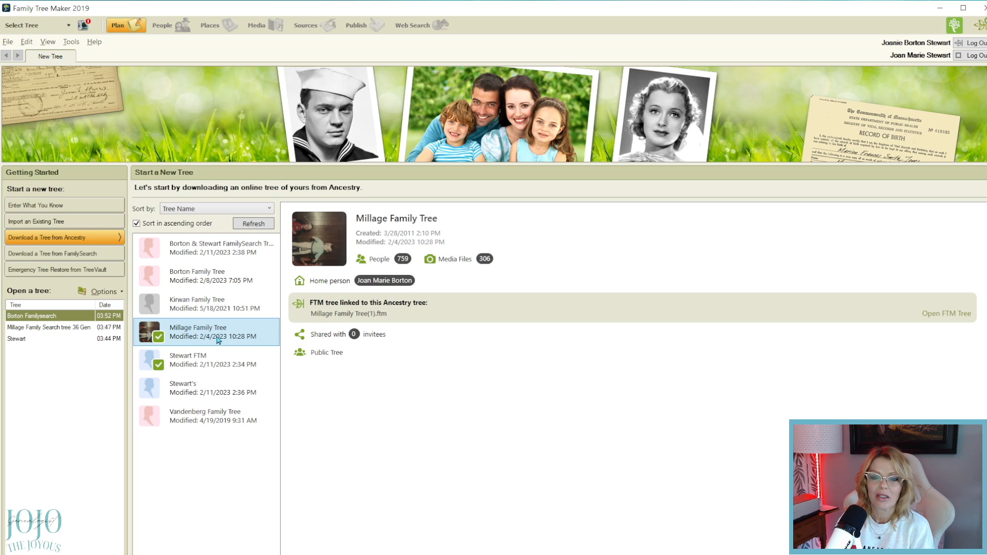
{"action": "left_click", "coordinate": [229, 366]}
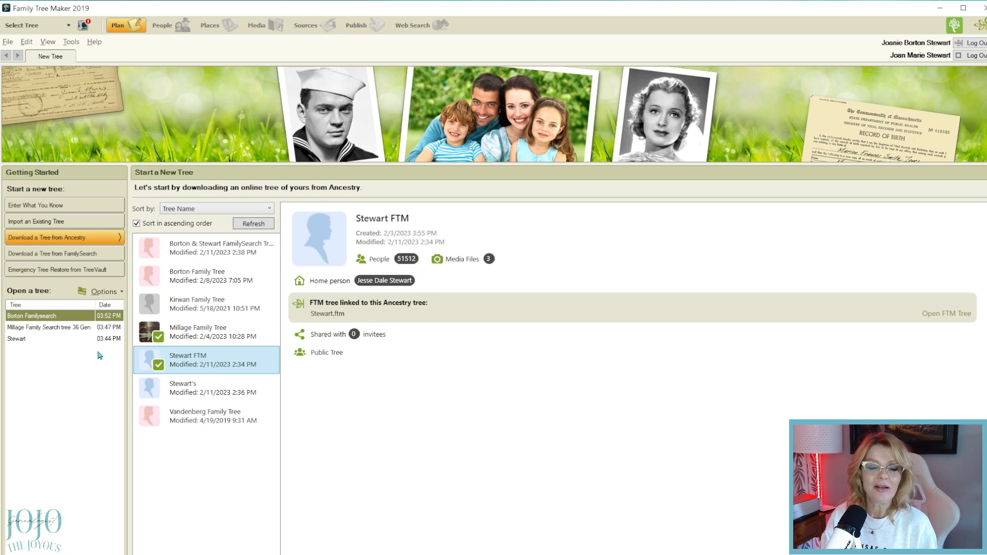
{"action": "left_click", "coordinate": [85, 380]}
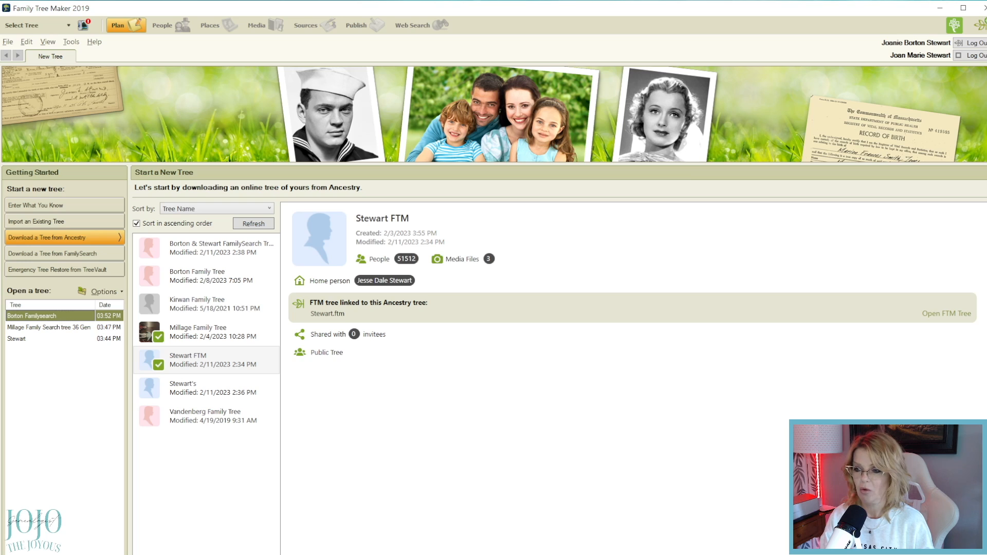
{"action": "left_click", "coordinate": [80, 254]}
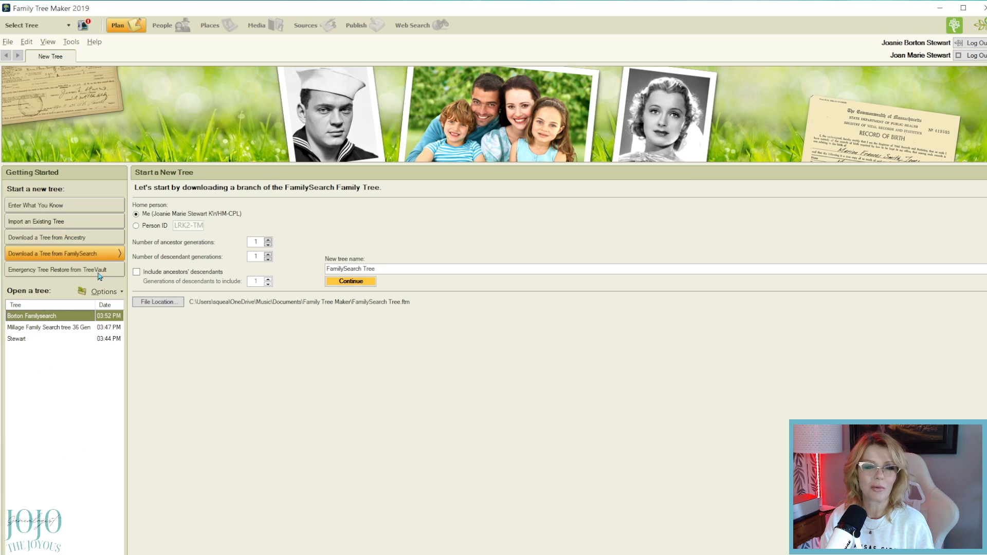
{"action": "left_click", "coordinate": [103, 240]}
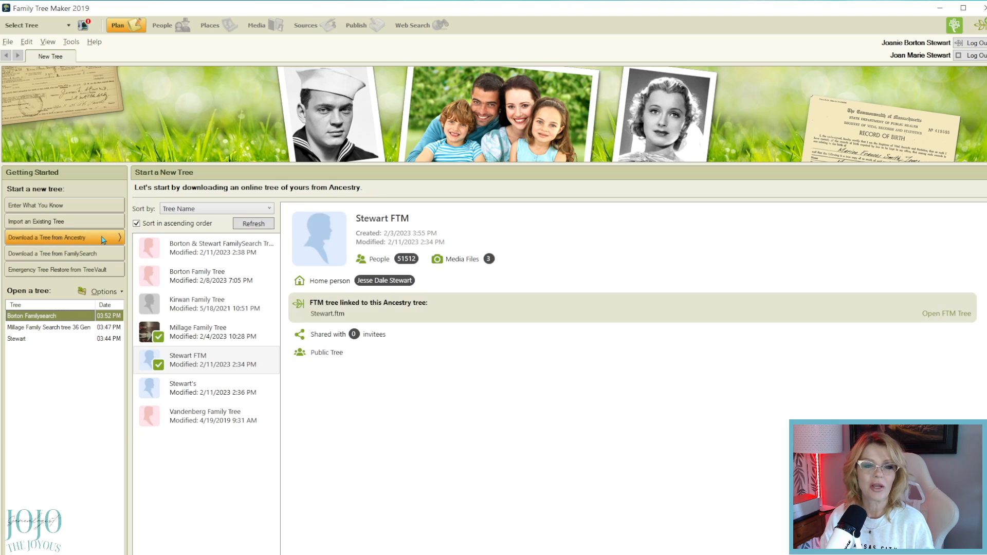
{"action": "left_click", "coordinate": [91, 253]}
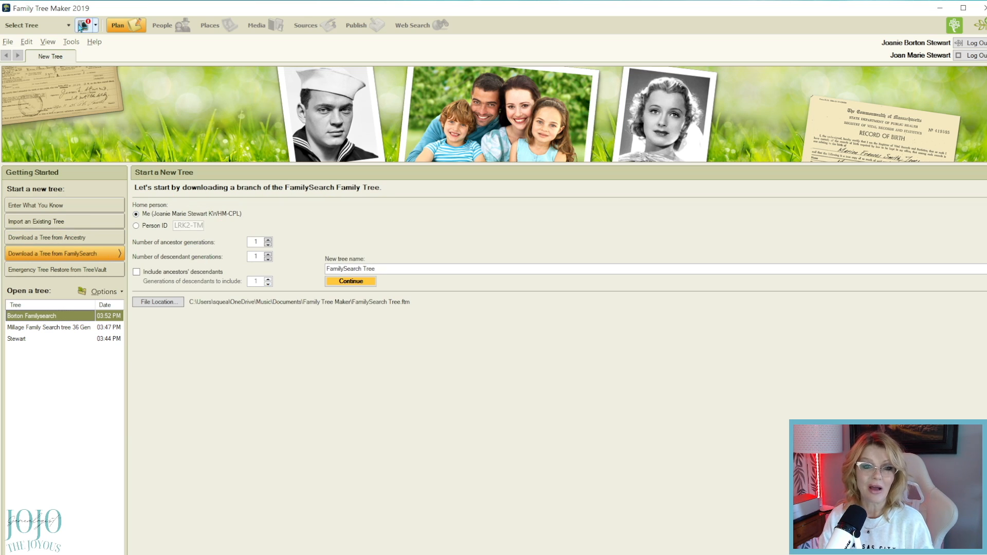
- Open the Stewart tree and view its family chart and the current person's individual and shared facts
{"action": "left_click", "coordinate": [60, 29]}
{"action": "mouse_move", "coordinate": [57, 66]}
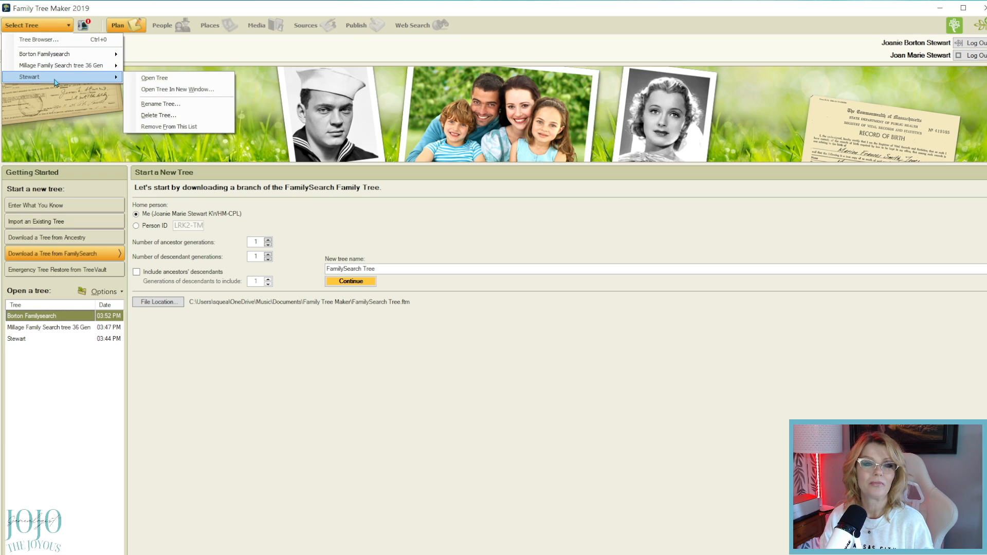
{"action": "left_click", "coordinate": [49, 75]}
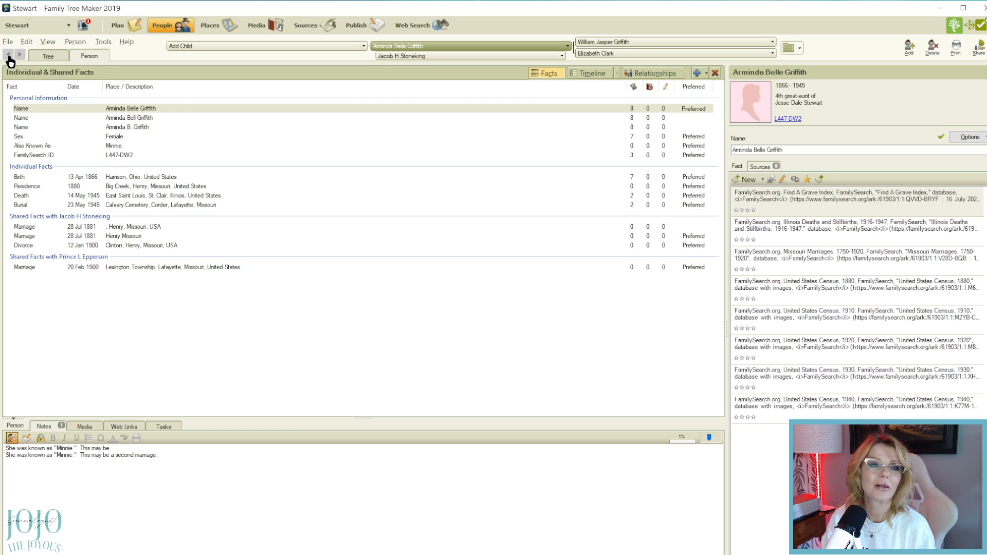
{"action": "left_click", "coordinate": [39, 57]}
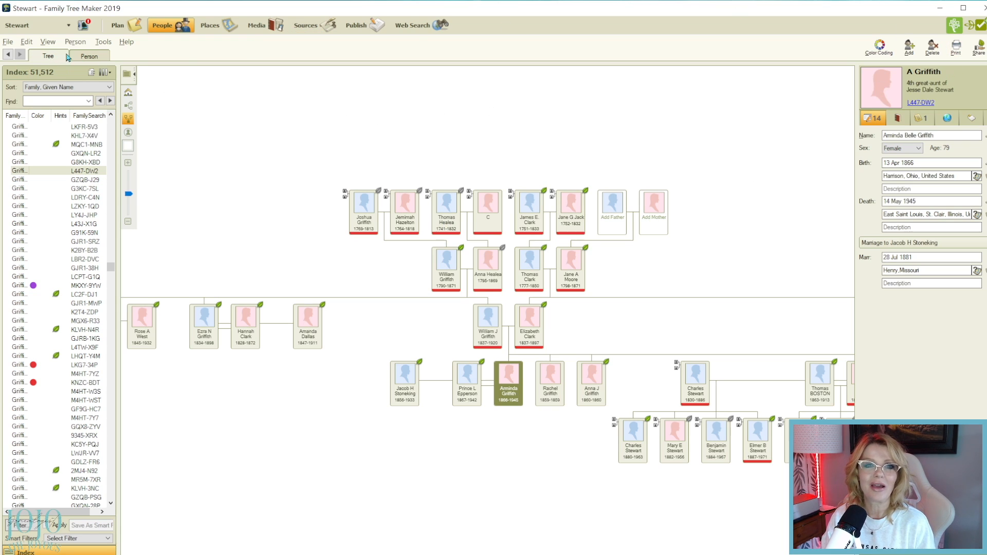
{"action": "left_click", "coordinate": [87, 57]}
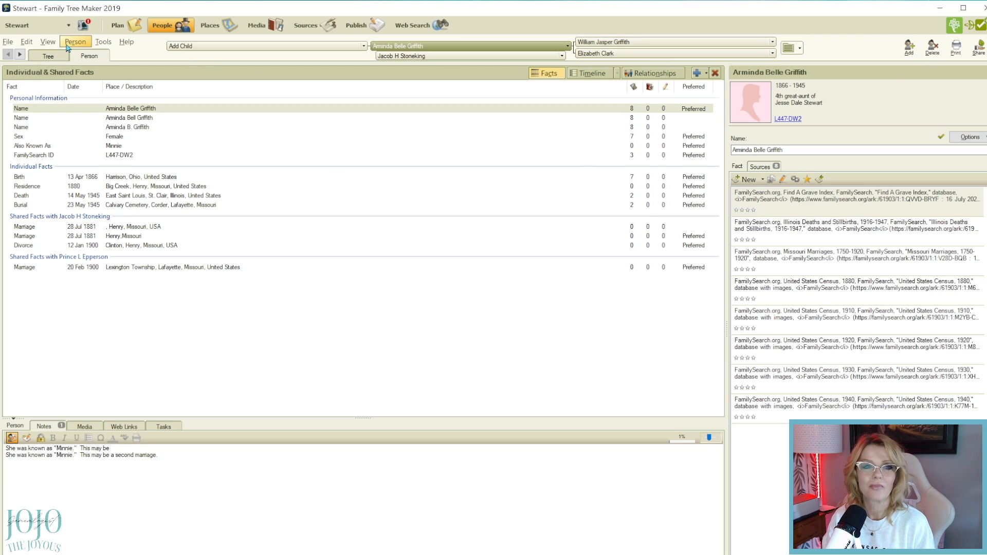
- Return to the new-tree FamilySearch download setup and choose the home person by Person ID
{"action": "left_click", "coordinate": [135, 30]}
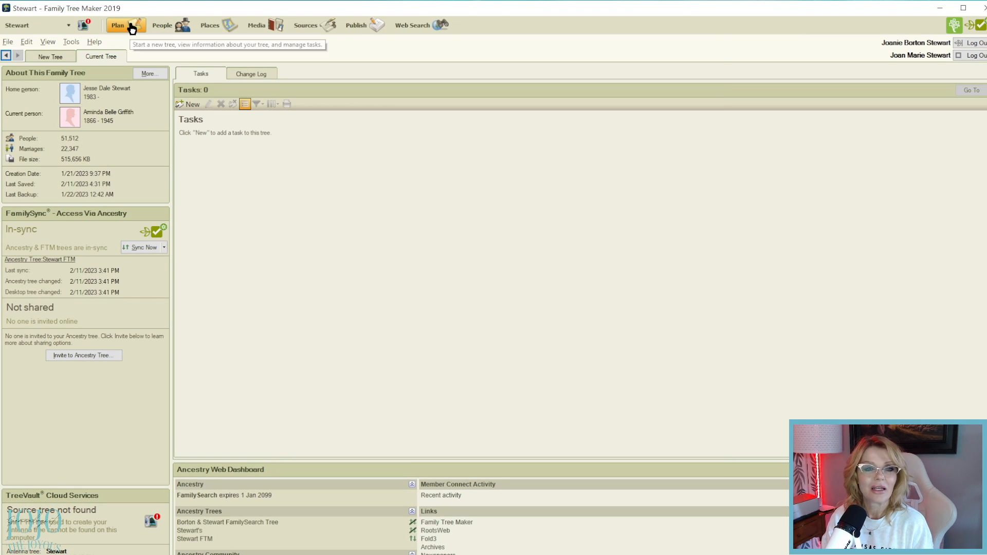
{"action": "left_click", "coordinate": [56, 58]}
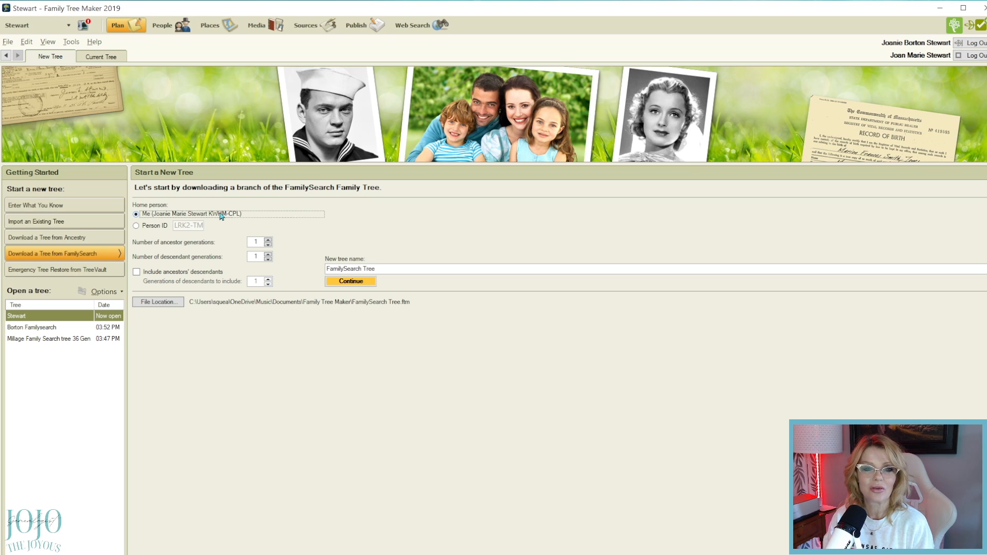
{"action": "left_click", "coordinate": [145, 228]}
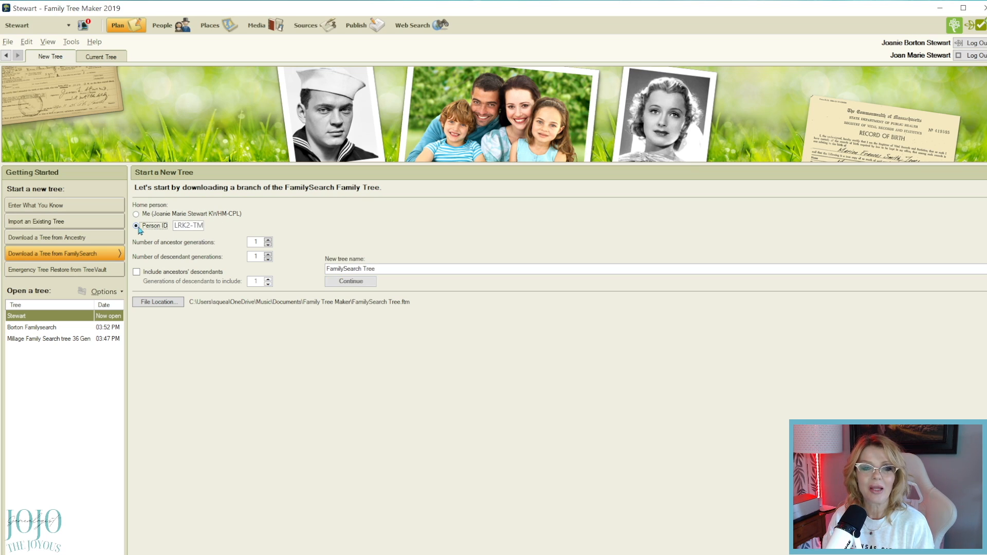
{"action": "left_click", "coordinate": [176, 226]}
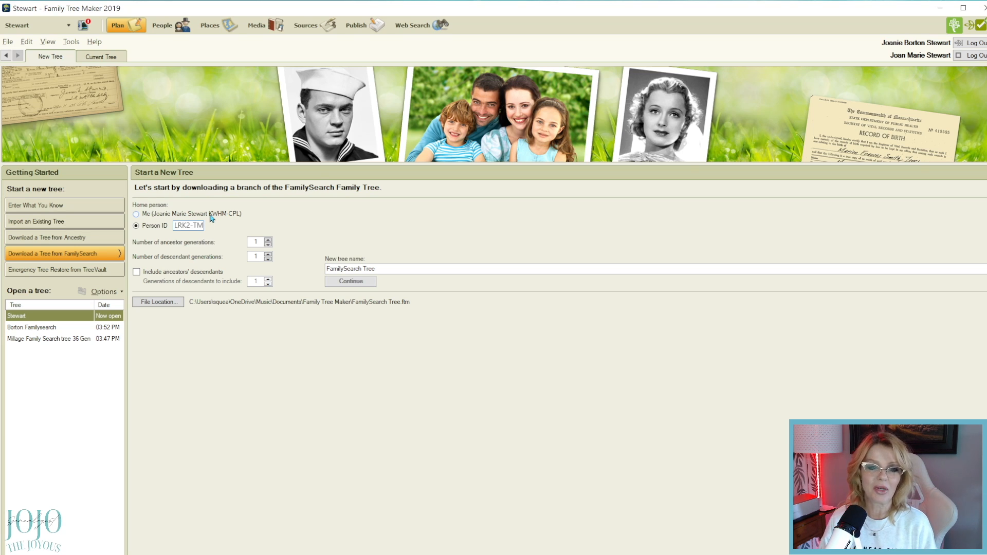
{"action": "left_click", "coordinate": [269, 242]}
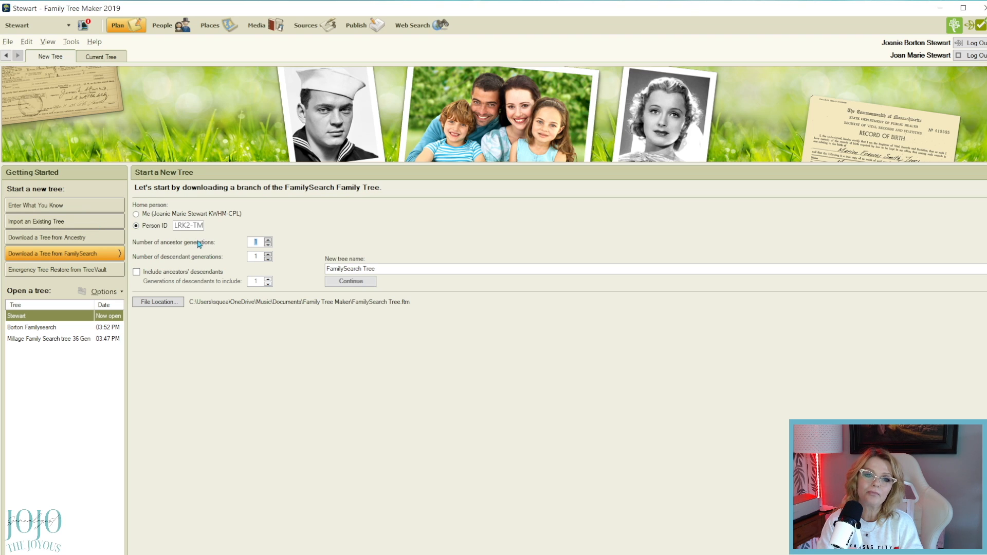
{"action": "left_click", "coordinate": [177, 225]}
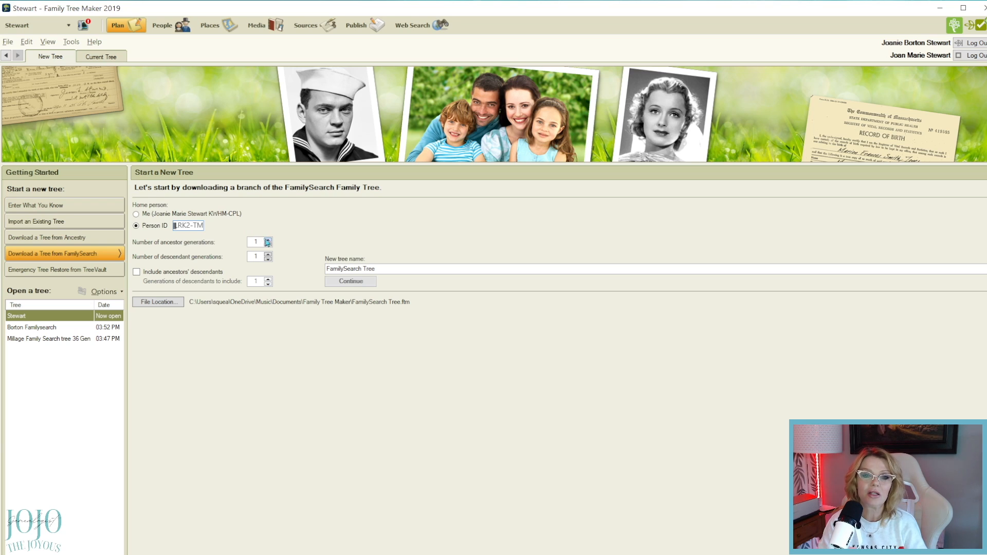
- Set the FamilySearch download to 36 ancestor generations and 3 descendant generations, and include ancestors' descendants
{"action": "left_click", "coordinate": [267, 242]}
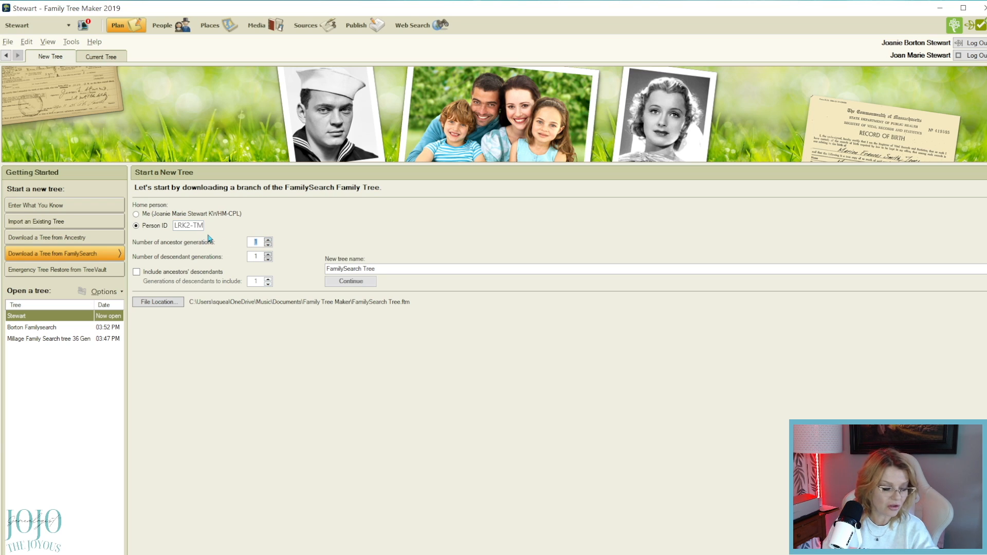
{"action": "type", "text": "36"}
{"action": "left_click", "coordinate": [268, 255]}
{"action": "left_click", "coordinate": [268, 254]}
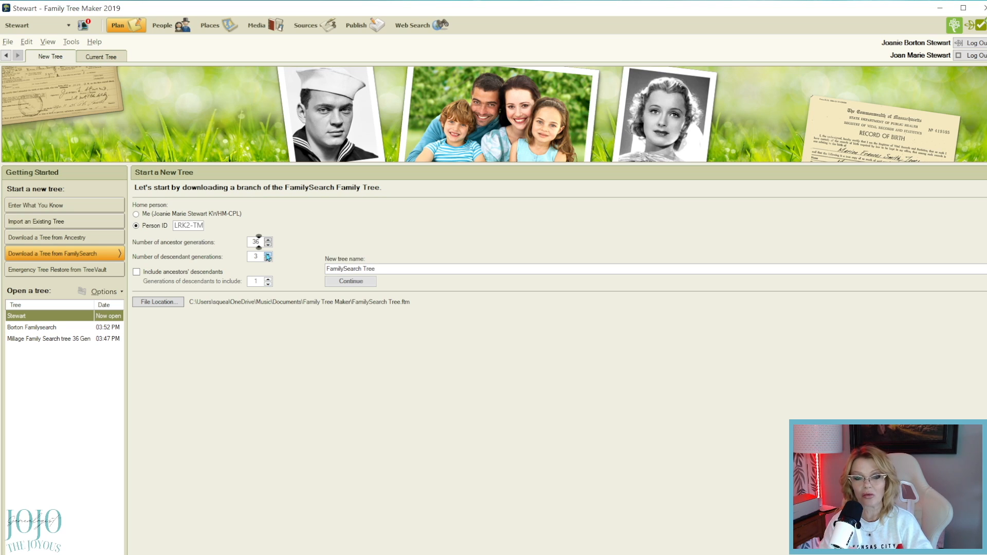
{"action": "left_click", "coordinate": [137, 272]}
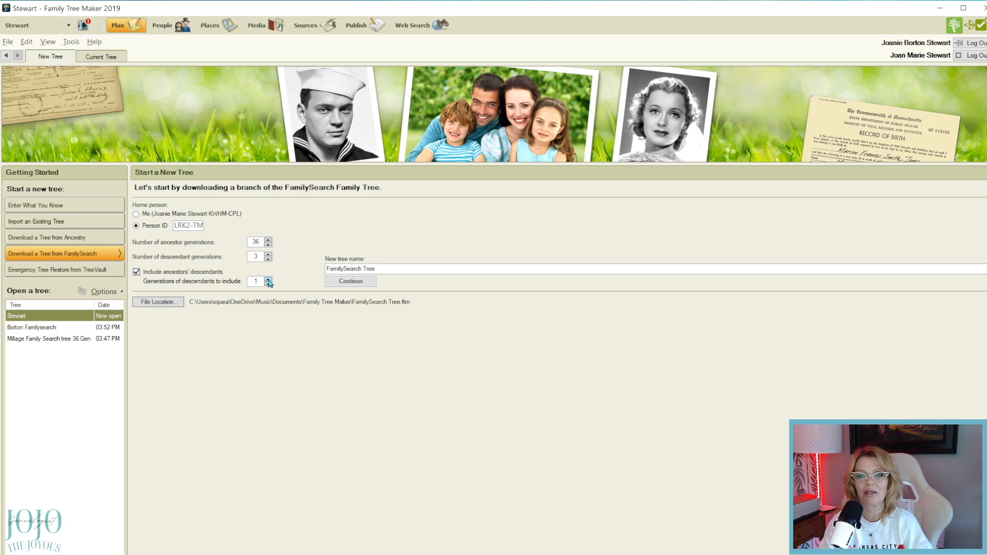
{"action": "left_click", "coordinate": [419, 269]}
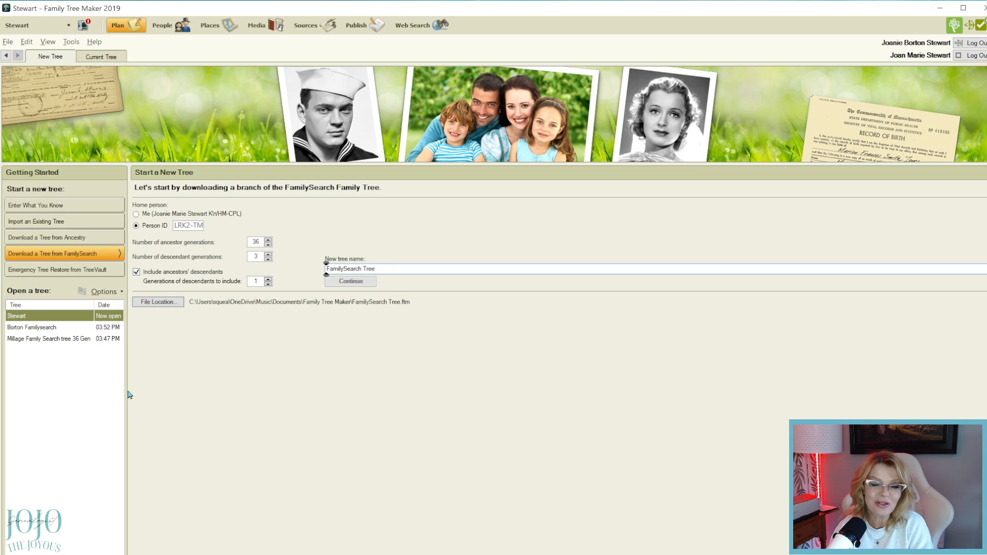
- Start downloading the Borton Family Tree from Ancestry and continue past the Sync Weather Report
{"action": "left_click", "coordinate": [85, 238]}
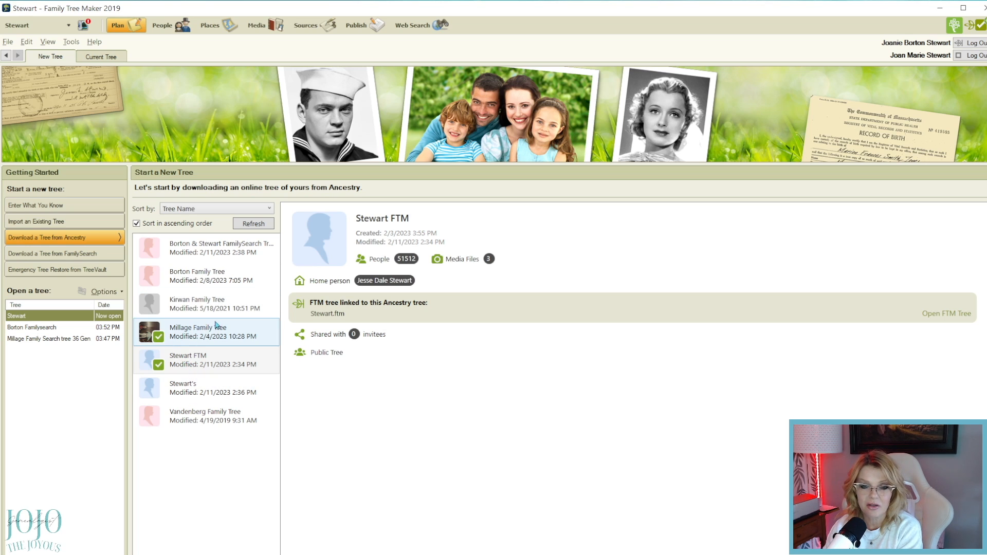
{"action": "left_click", "coordinate": [233, 288]}
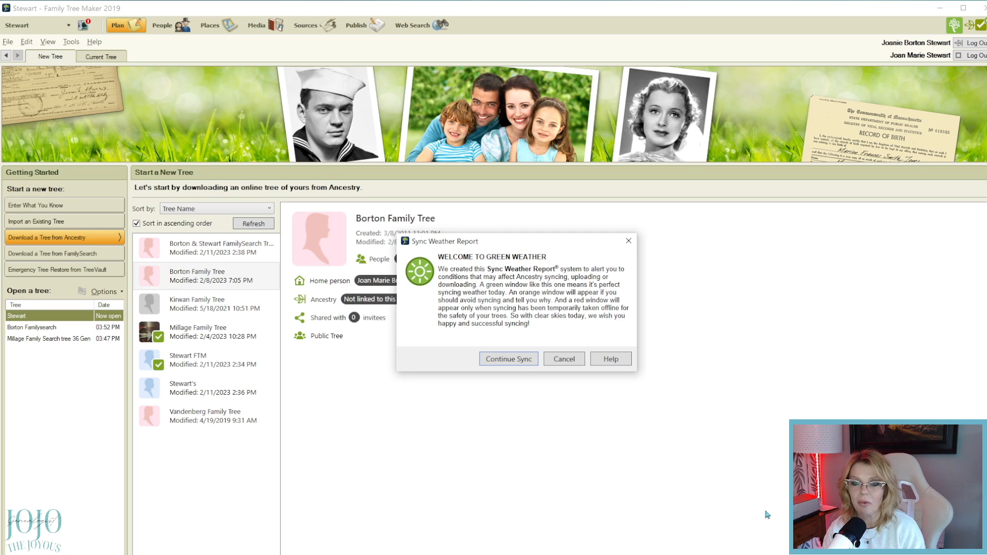
{"action": "left_click", "coordinate": [530, 362]}
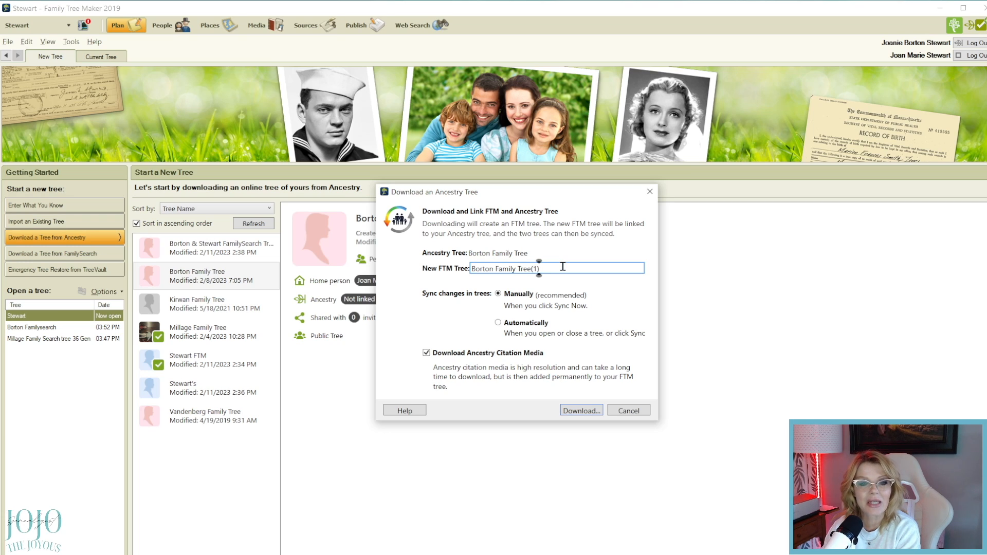
- Name the new FTM tree "Borton ancestry tree"
{"action": "left_click_drag", "start_coordinate": [562, 266], "coordinate": [334, 300]}
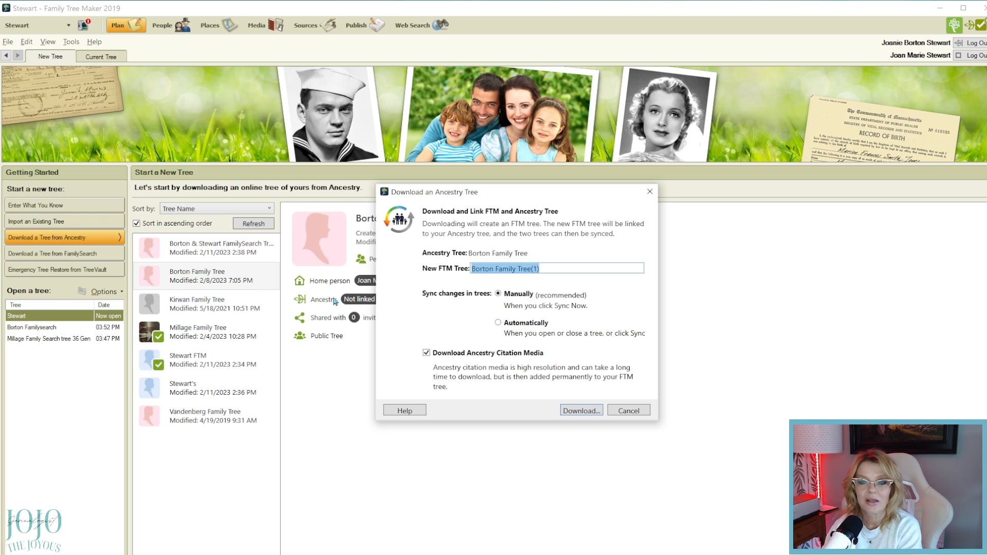
{"action": "type", "text": "a"}
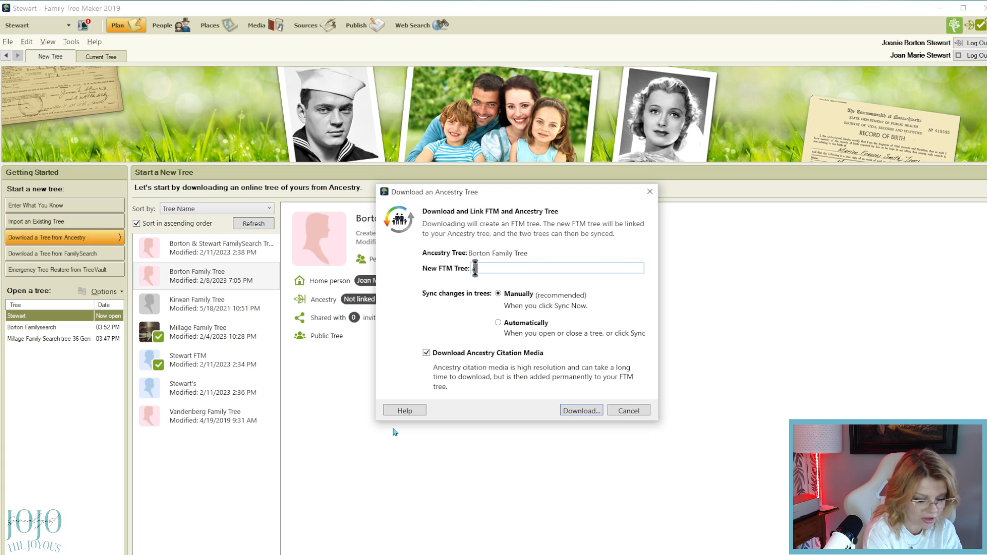
{"action": "type", "text": "ncestry Bo"}
{"action": "key", "text": "BackSpace"}
{"action": "key", "text": "BackSpace"}
{"action": "key", "text": "BackSpace"}
{"action": "key", "text": "BackSpace"}
{"action": "key", "text": "BackSpace"}
{"action": "key", "text": "BackSpace"}
{"action": "key", "text": "BackSpace"}
{"action": "key", "text": "BackSpace"}
{"action": "key", "text": "BackSpace"}
{"action": "key", "text": "BackSpace"}
{"action": "key", "text": "BackSpace"}
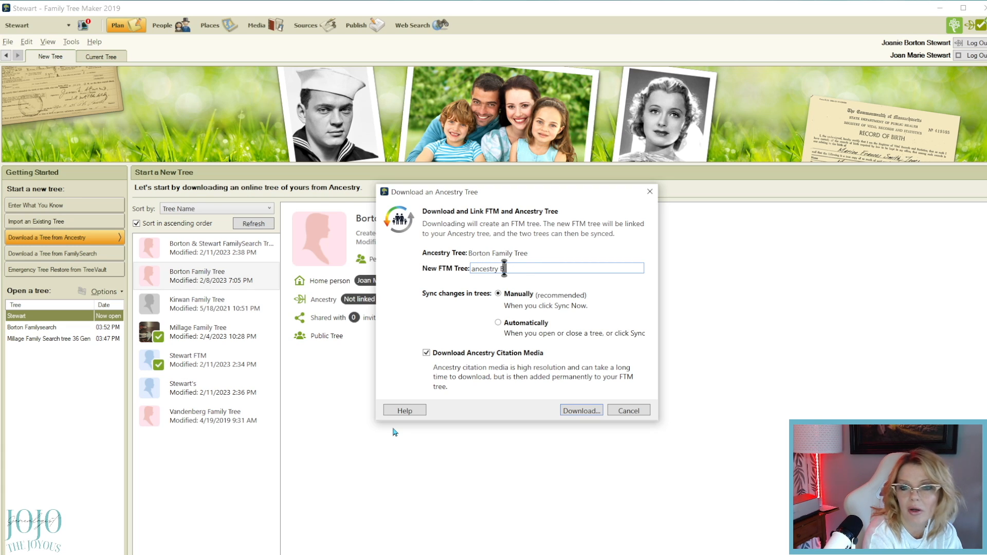
{"action": "type", "text": "Bo"}
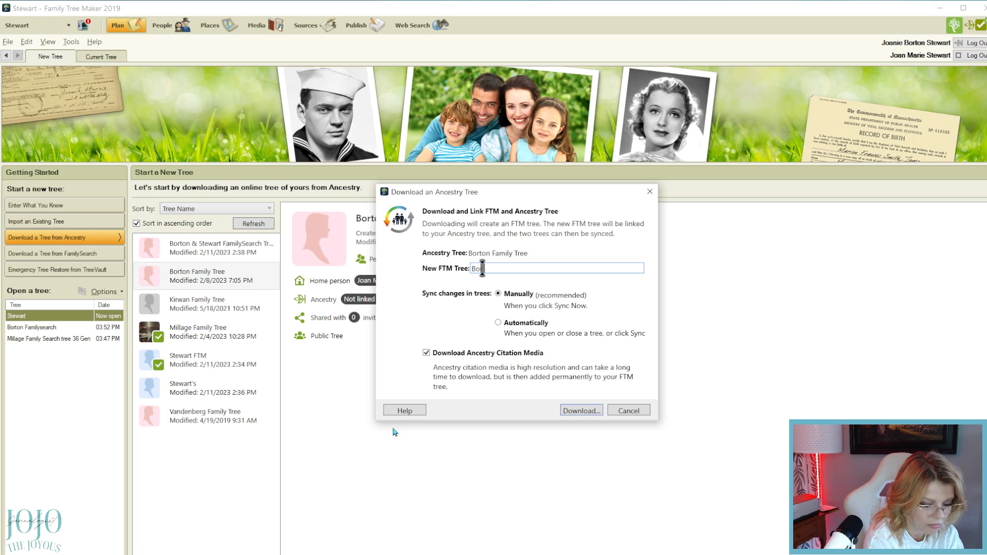
{"action": "type", "text": "rton ances"}
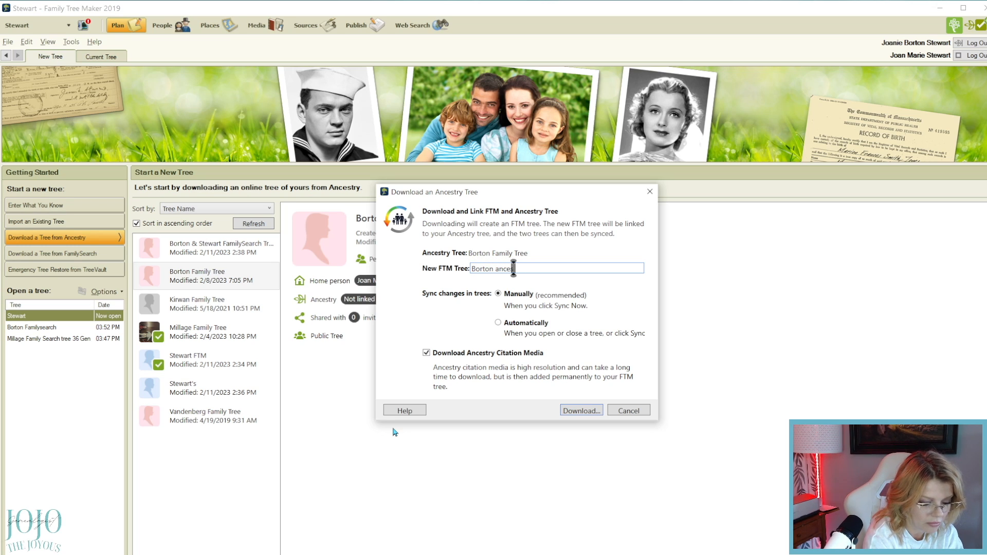
{"action": "type", "text": "try tree"}
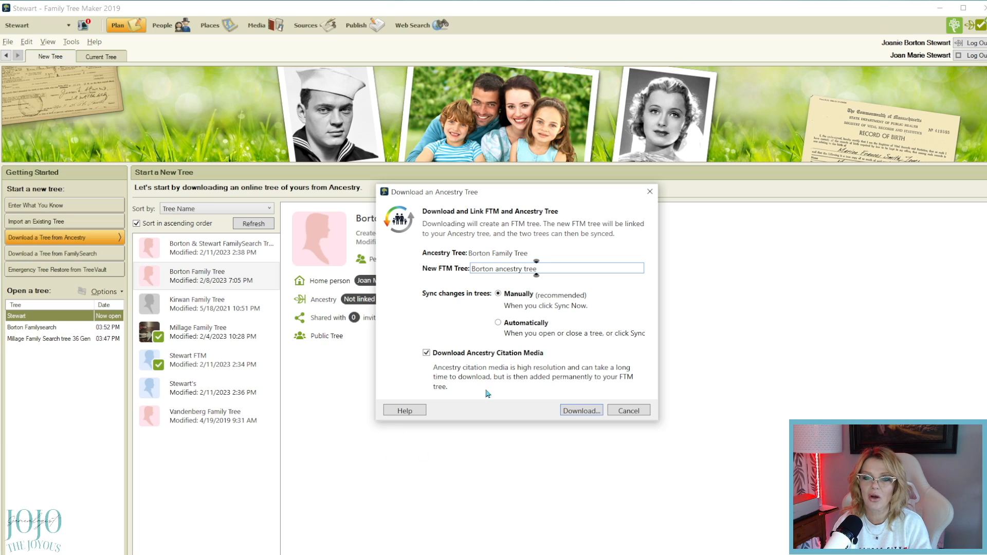
- Set tree changes to sync automatically, download the Ancestry tree with its citation media, and dismiss the completion notice
{"action": "left_click", "coordinate": [497, 322]}
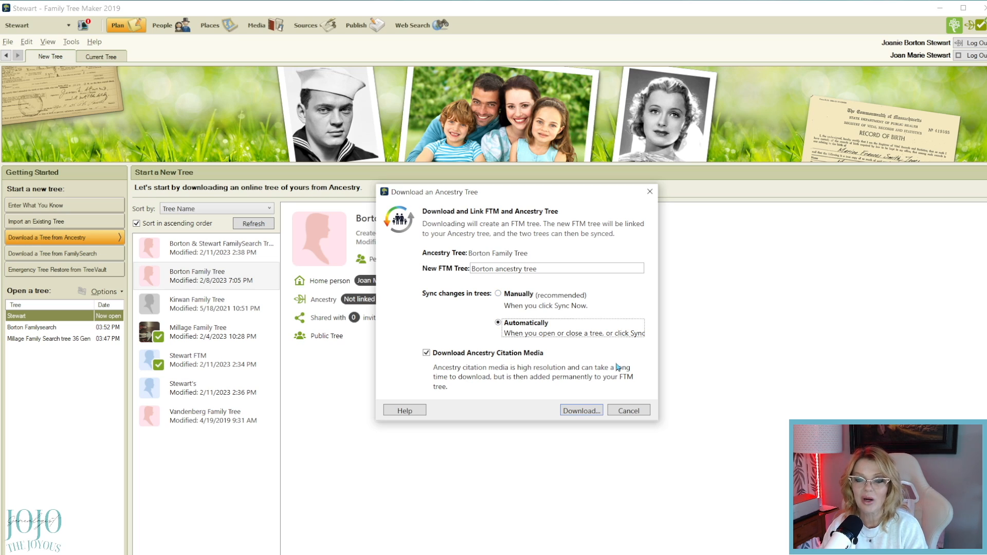
{"action": "left_click", "coordinate": [589, 410]}
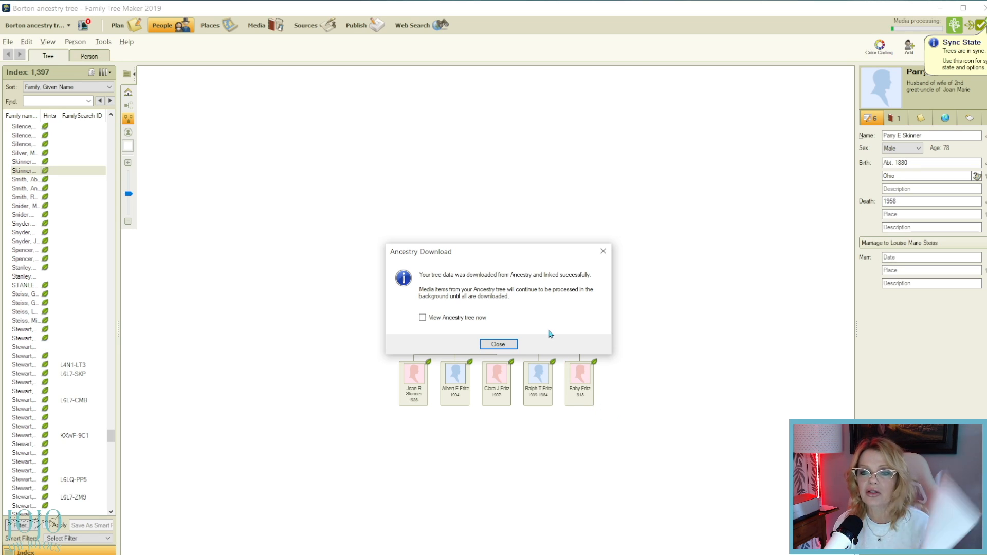
{"action": "left_click", "coordinate": [499, 343]}
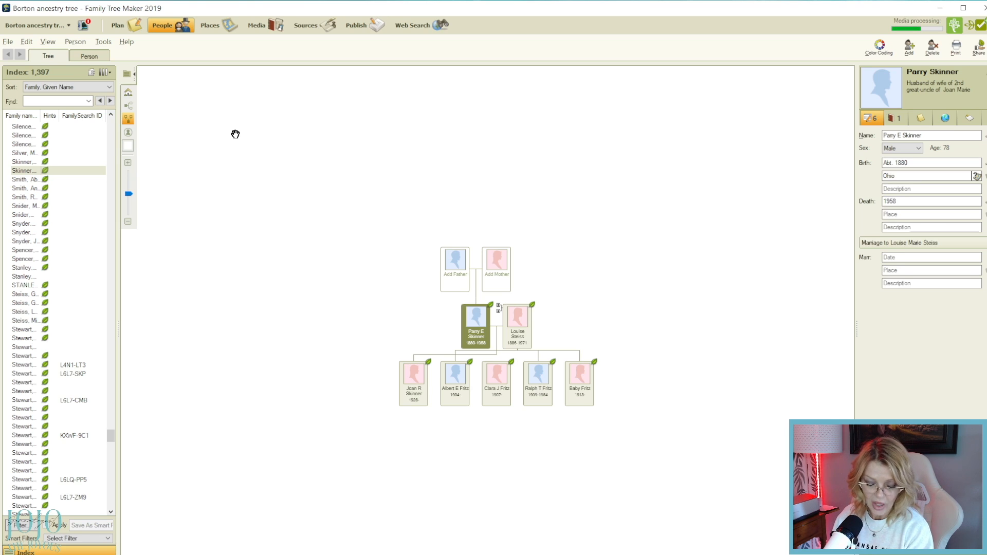
- Look through the program's help options, view the Family Tree Maker help overview, and close it
{"action": "left_click", "coordinate": [126, 42]}
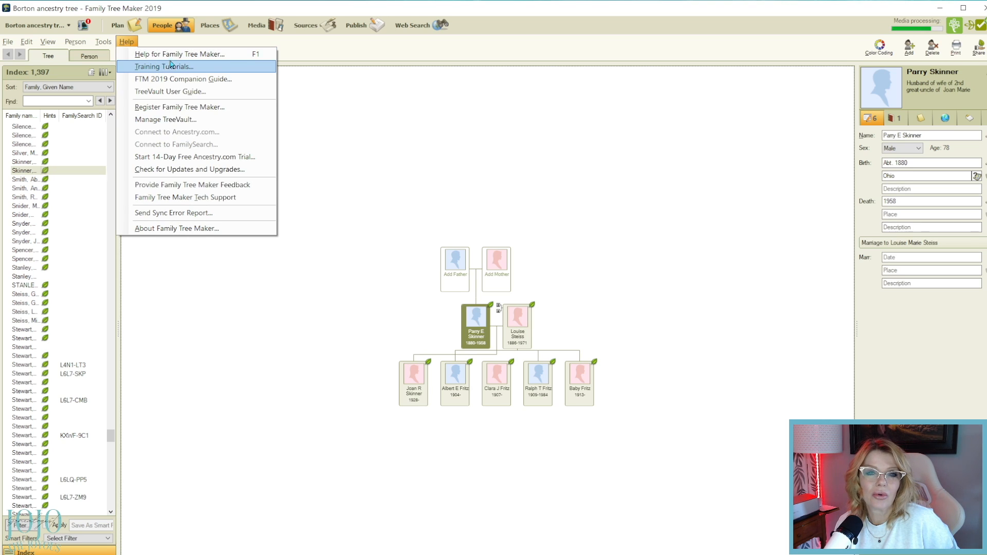
{"action": "left_click", "coordinate": [206, 54]}
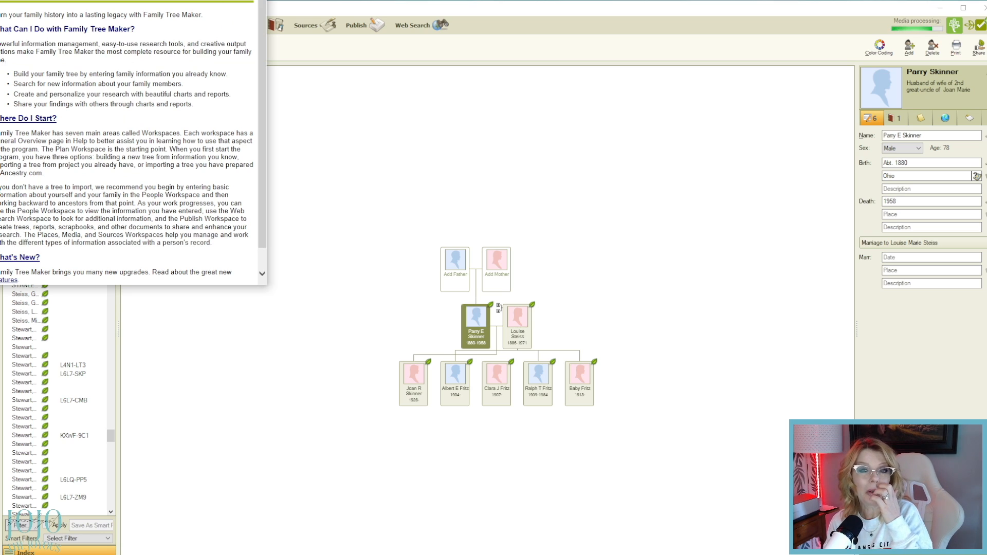
{"action": "left_click", "coordinate": [256, 1]}
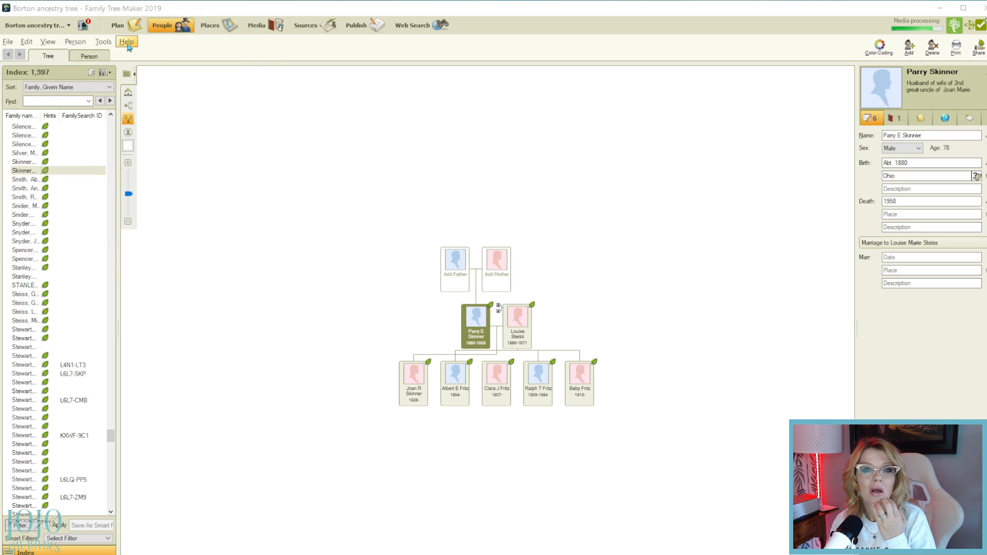
{"action": "left_click", "coordinate": [126, 42]}
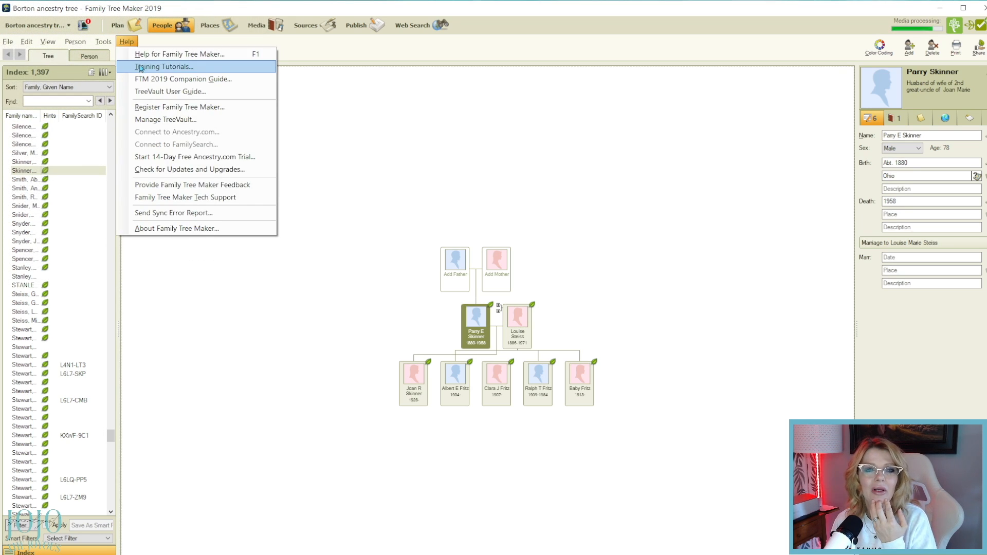
{"action": "left_click", "coordinate": [209, 55]}
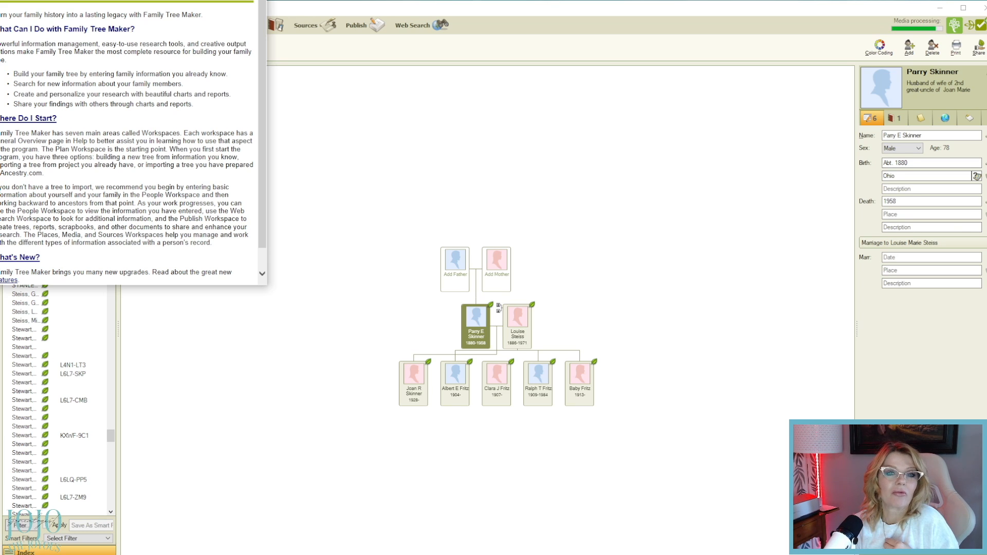
{"action": "key", "text": "alt+F4"}
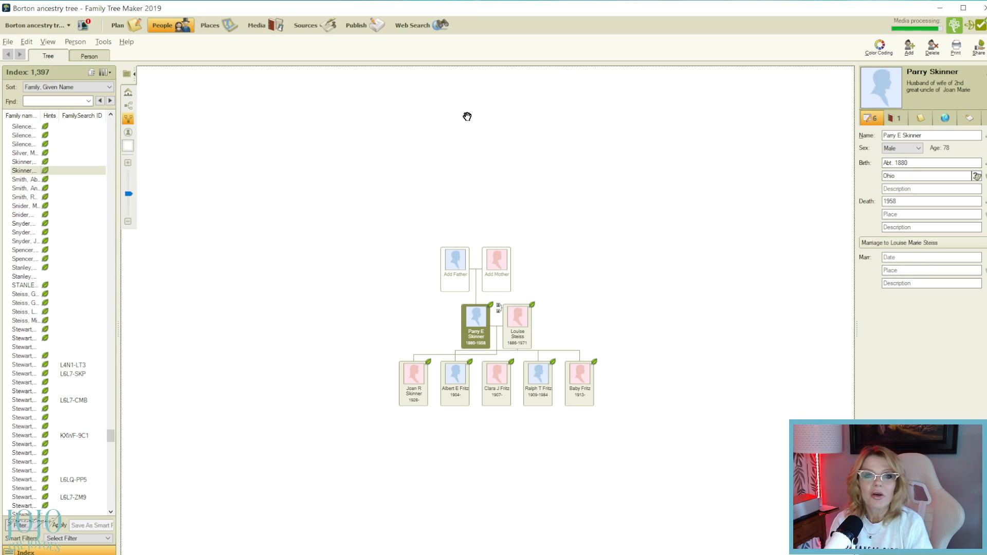
- Review the new-tree starting options for downloading from FamilySearch and for entering what you know
{"action": "scroll", "coordinate": [56, 186], "scroll_direction": "up", "scroll_amount": 1}
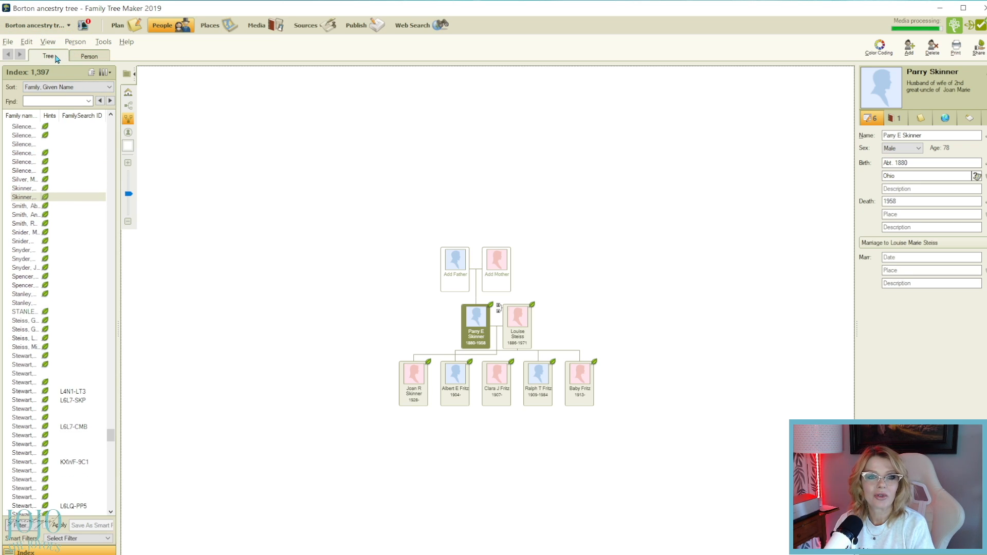
{"action": "left_click", "coordinate": [136, 20]}
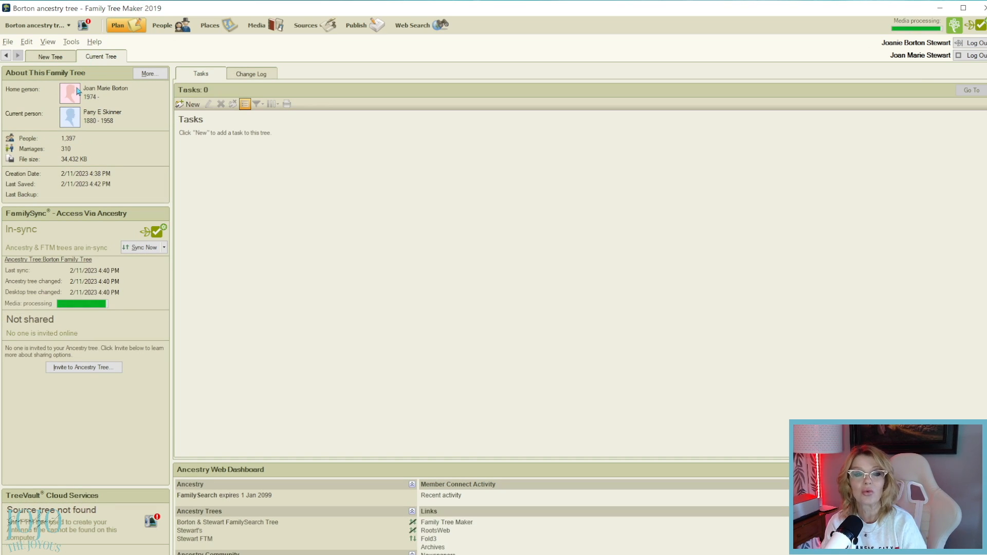
{"action": "left_click", "coordinate": [62, 58]}
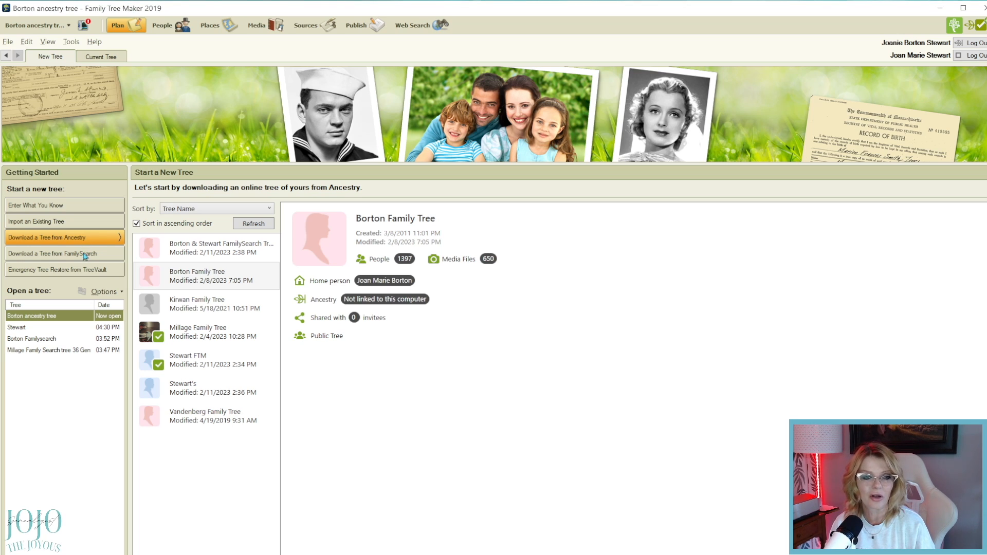
{"action": "left_click", "coordinate": [85, 254]}
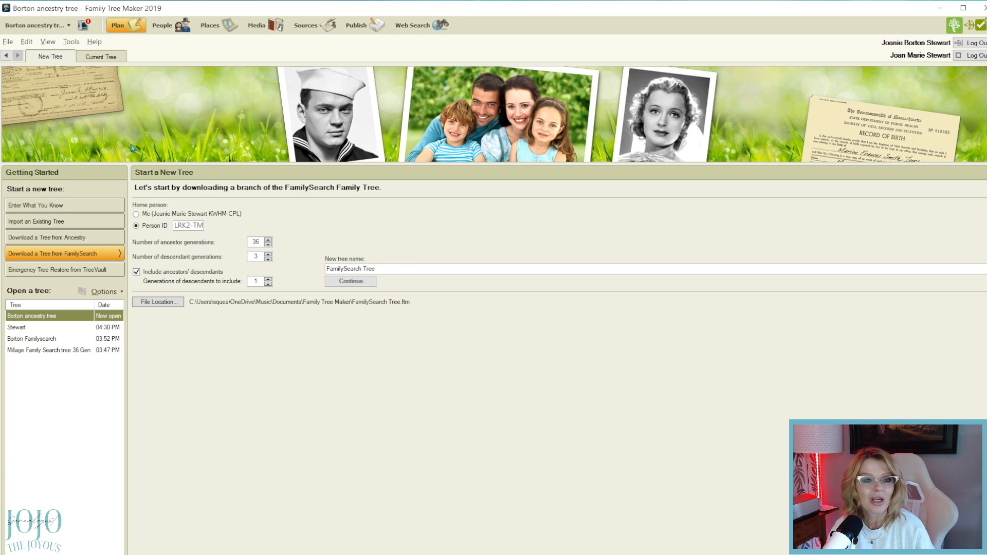
{"action": "left_click", "coordinate": [86, 206]}
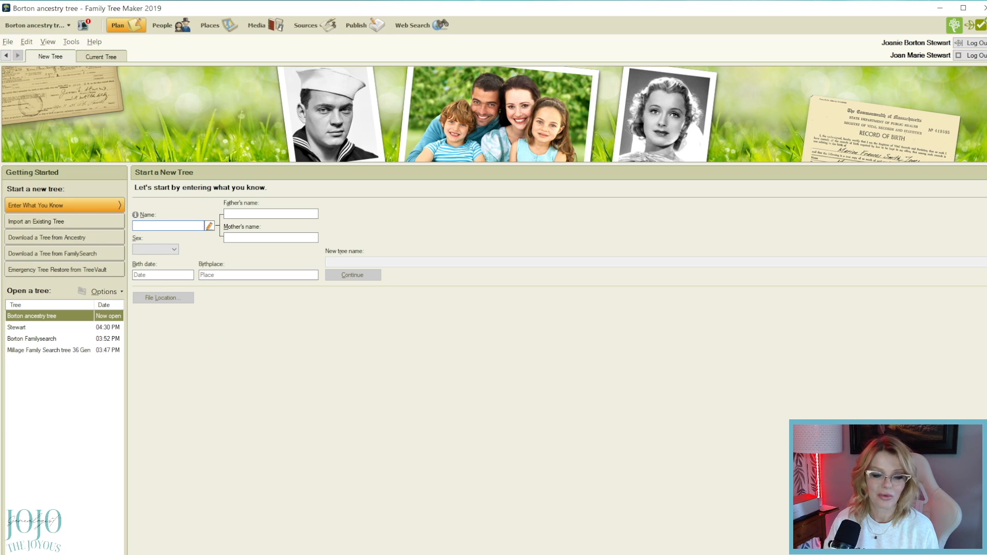
- Switch to the Borton Familysearch window, show its tree view, and open the "Millage Family Search tree 36 Gen" tree there
{"action": "key", "text": "alt+Tab"}
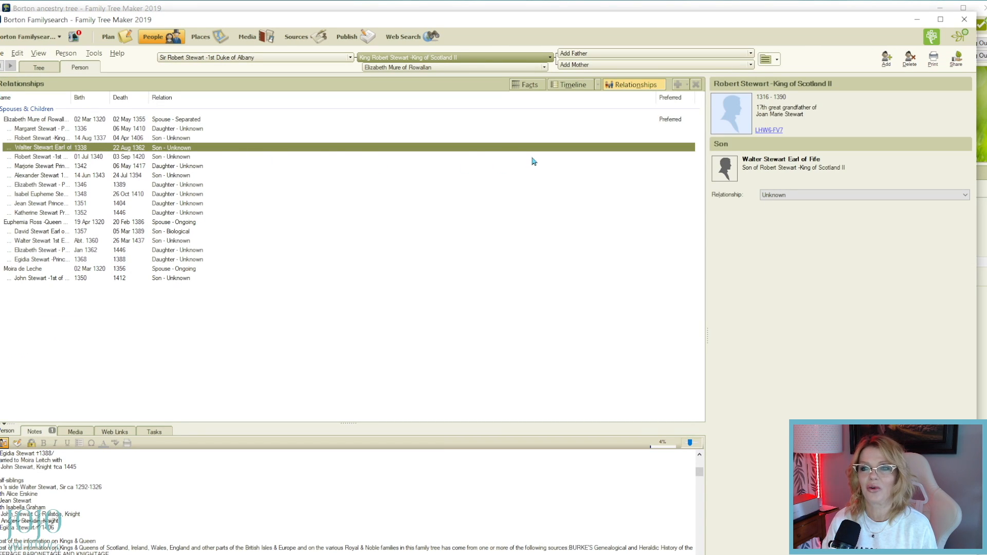
{"action": "left_click", "coordinate": [34, 68]}
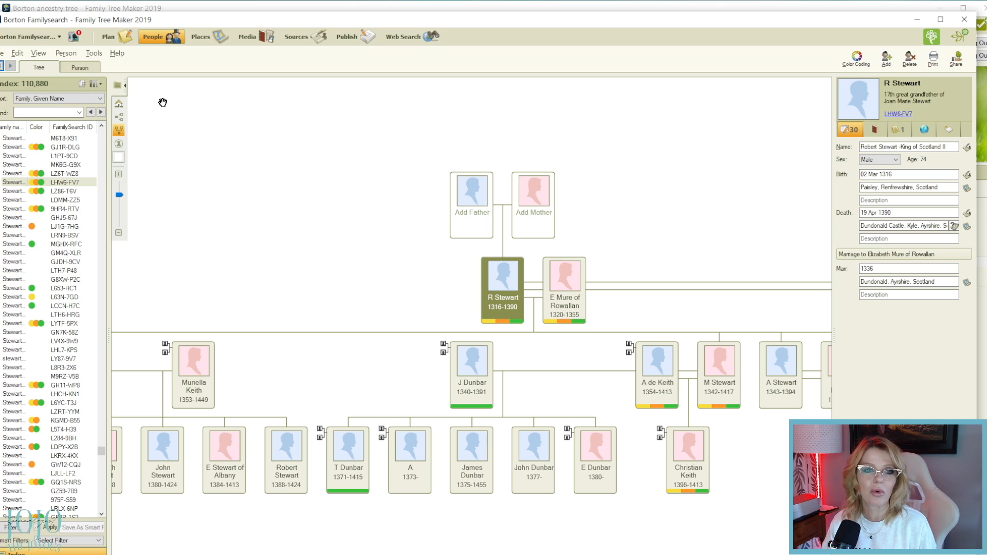
{"action": "left_click", "coordinate": [59, 36]}
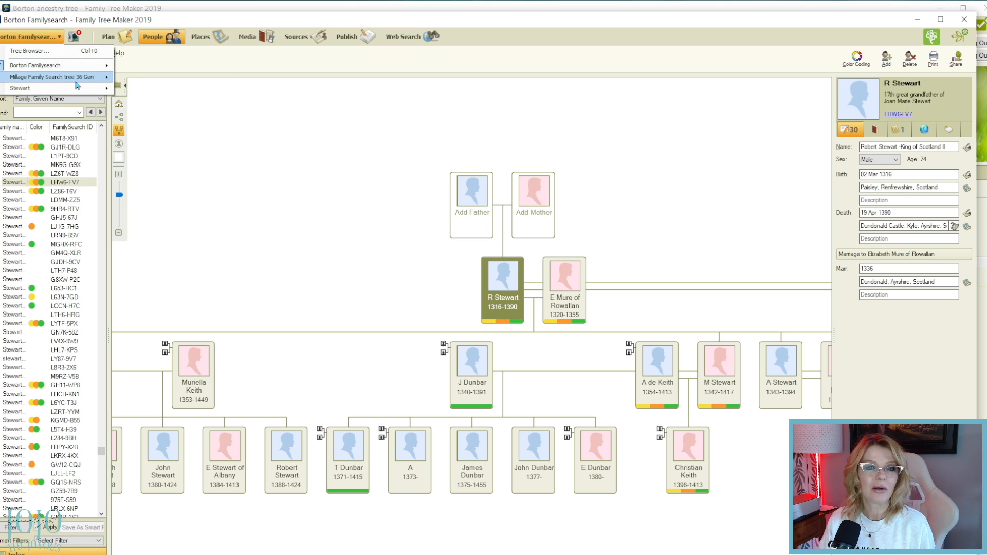
{"action": "mouse_move", "coordinate": [77, 85]}
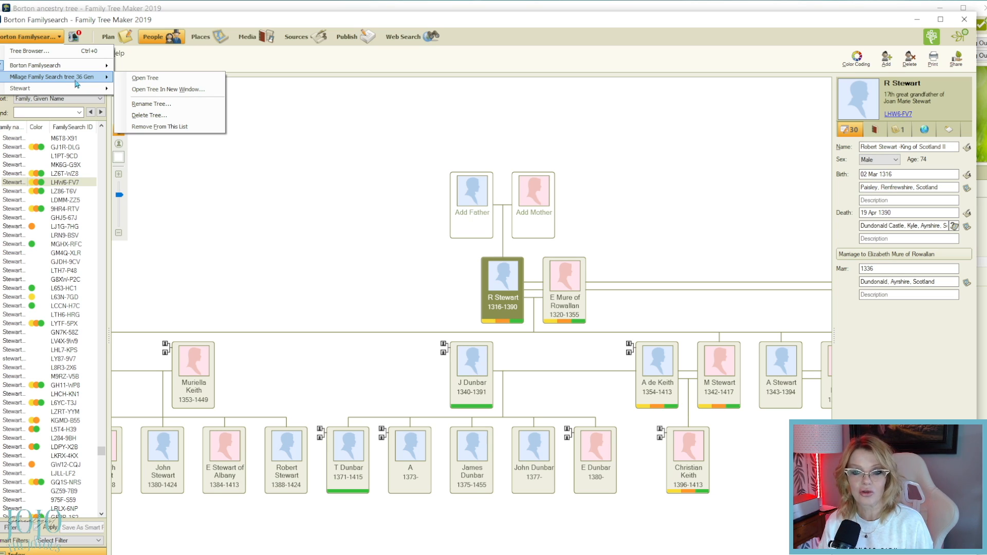
{"action": "left_click", "coordinate": [145, 77]}
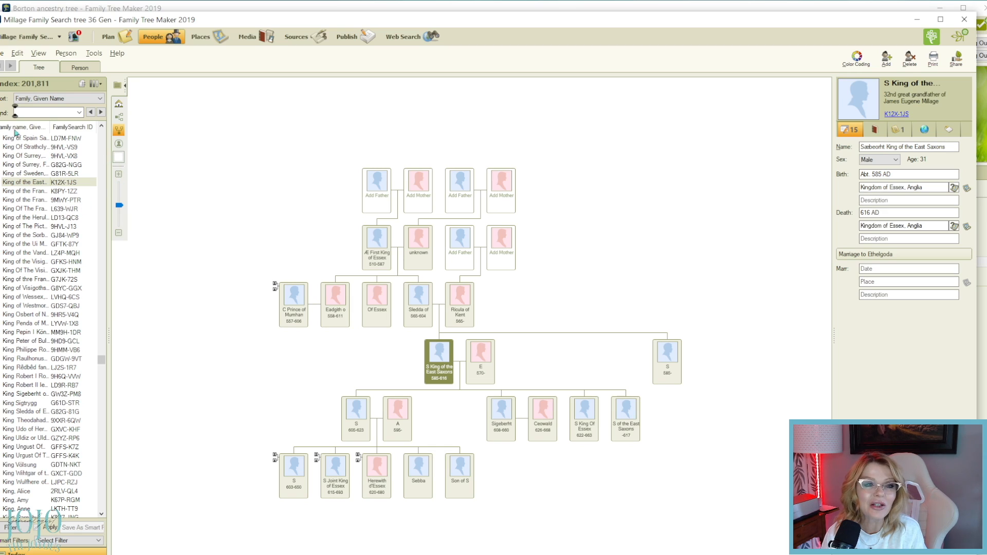
- View the index sorting choices and examine the ancestors of the King of the East Saxons in the tree chart
{"action": "left_click", "coordinate": [66, 101]}
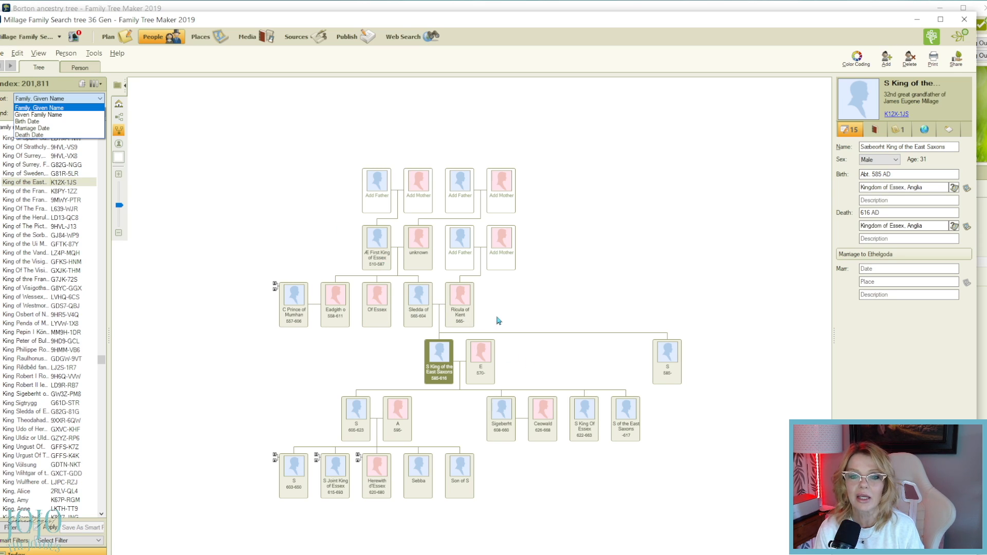
{"action": "left_click", "coordinate": [442, 377]}
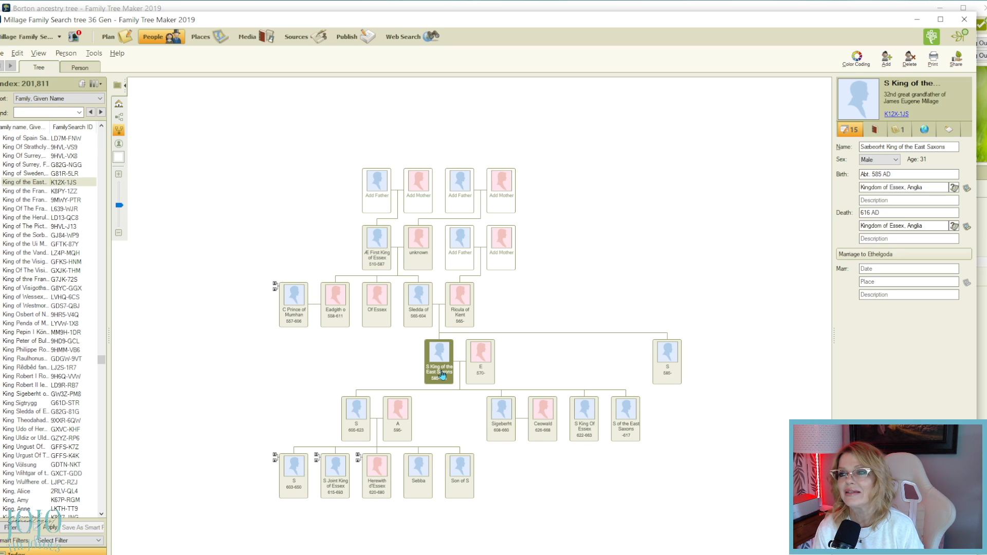
{"action": "scroll", "coordinate": [442, 375], "scroll_direction": "up", "scroll_amount": 5}
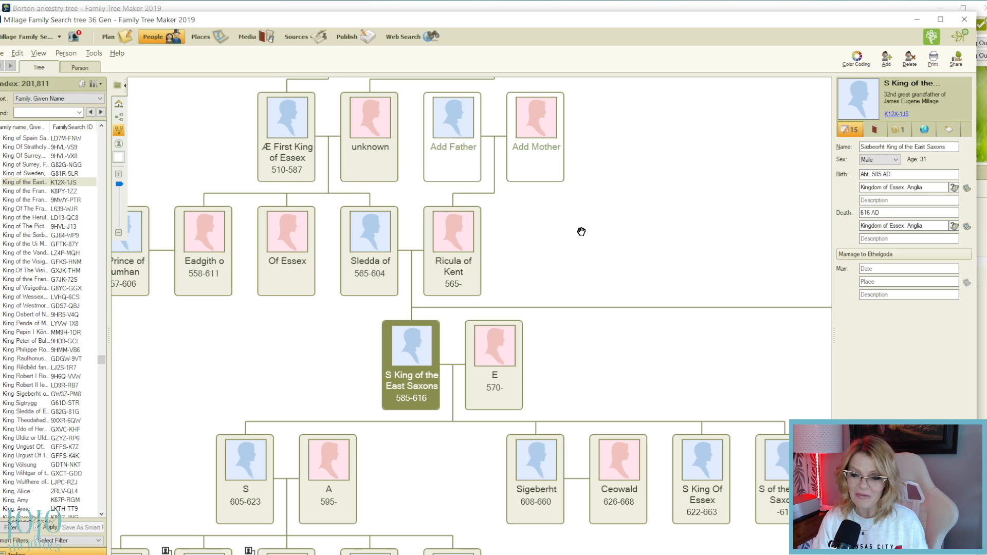
{"action": "left_click_drag", "start_coordinate": [582, 232], "coordinate": [656, 293]}
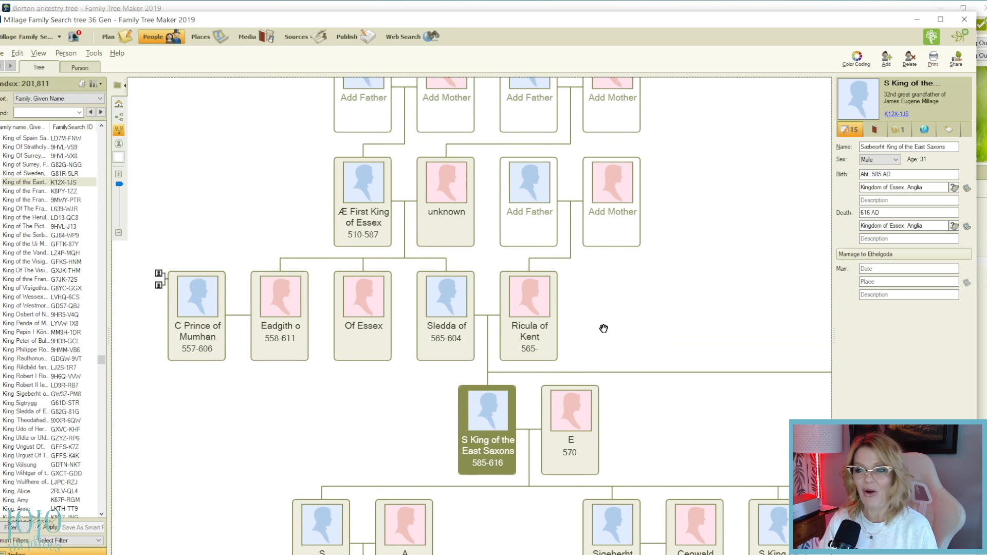
{"action": "left_click_drag", "start_coordinate": [683, 126], "coordinate": [694, 217]}
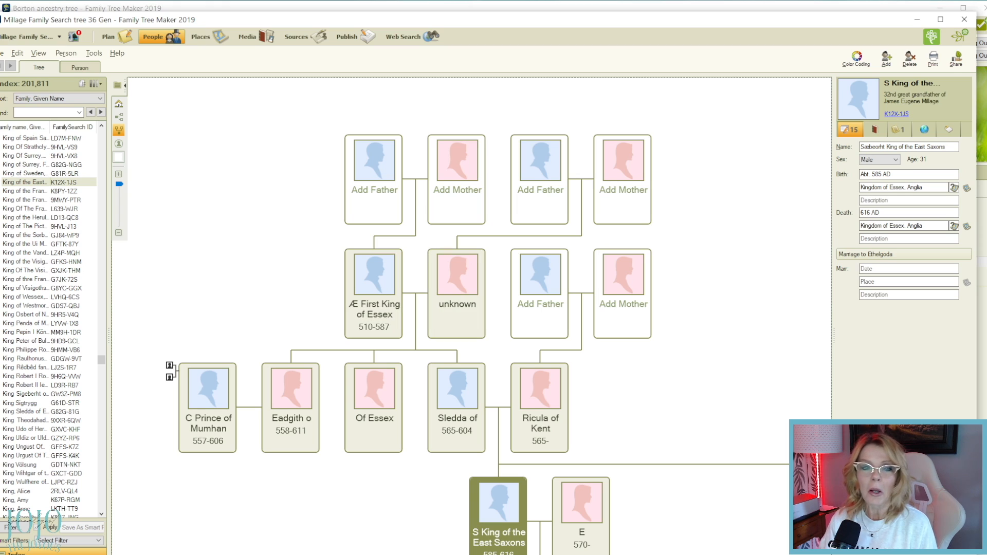
- Reopen the Borton Familysearch tree and check how Robert Stewart, King of Scotland II, relates to the home person
{"action": "left_click", "coordinate": [28, 37]}
{"action": "mouse_move", "coordinate": [29, 81]}
{"action": "left_click", "coordinate": [145, 78]}
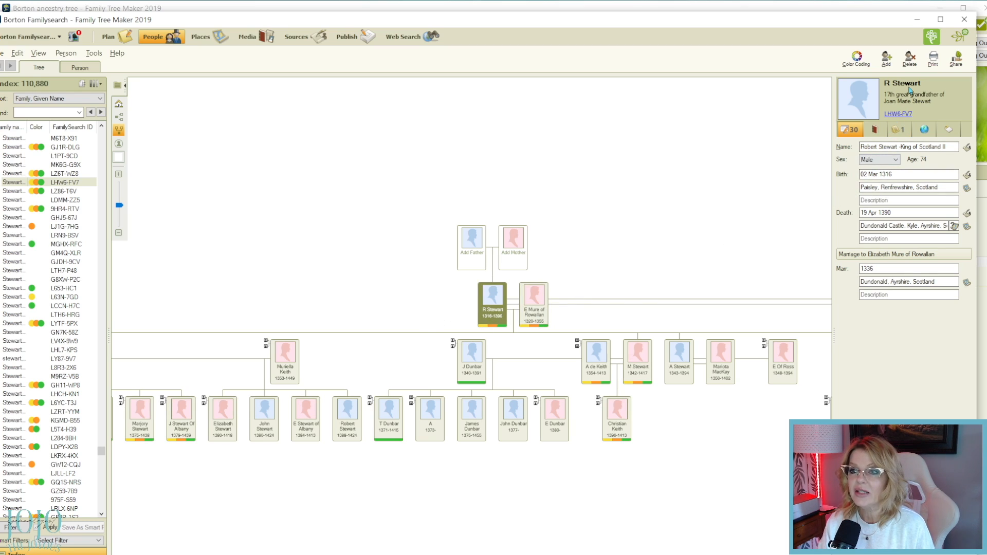
{"action": "mouse_move", "coordinate": [916, 104]}
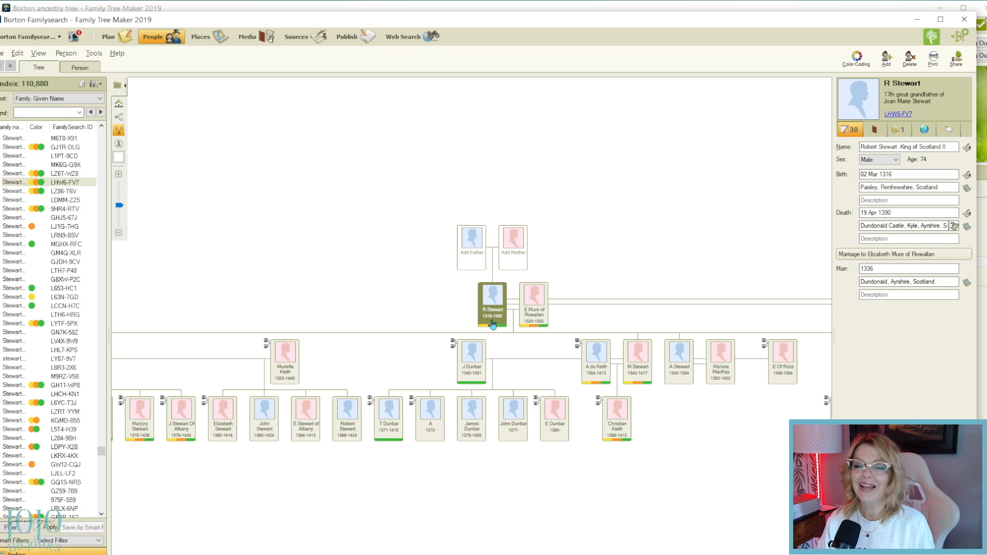
- View the color coding choices and inspect which ancestor lines the color bars on Robert Stewart, King of Scotland II, represent
{"action": "left_click", "coordinate": [856, 61]}
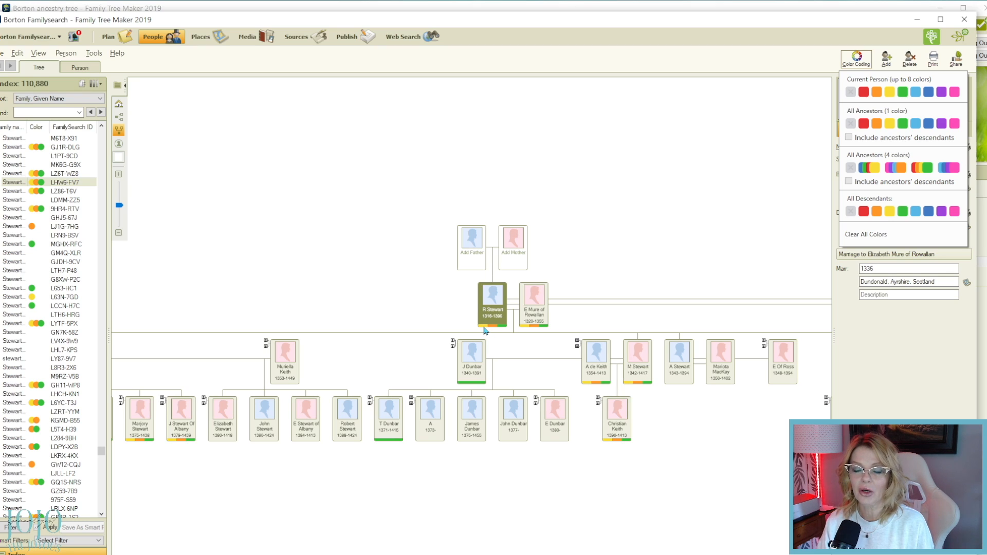
{"action": "left_click", "coordinate": [464, 316]}
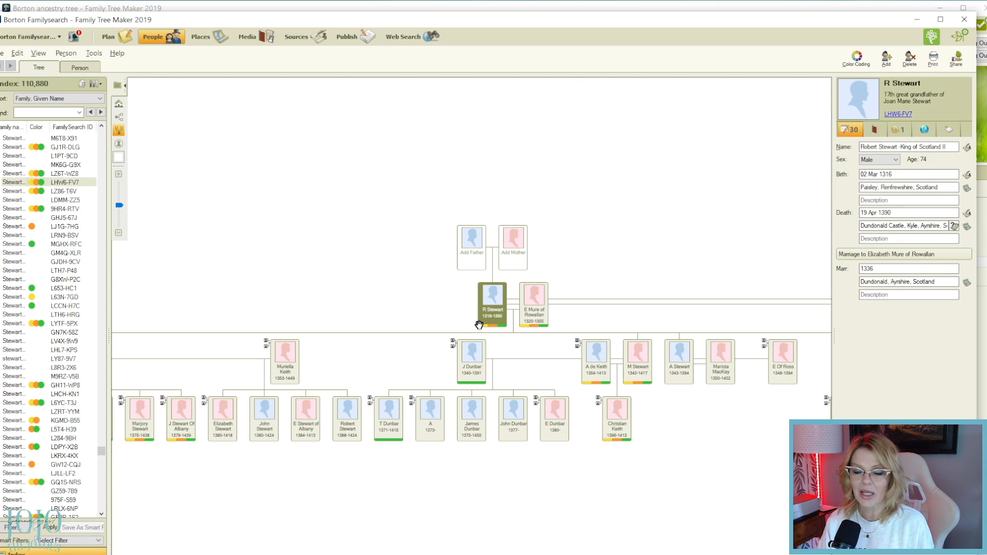
{"action": "mouse_move", "coordinate": [502, 330]}
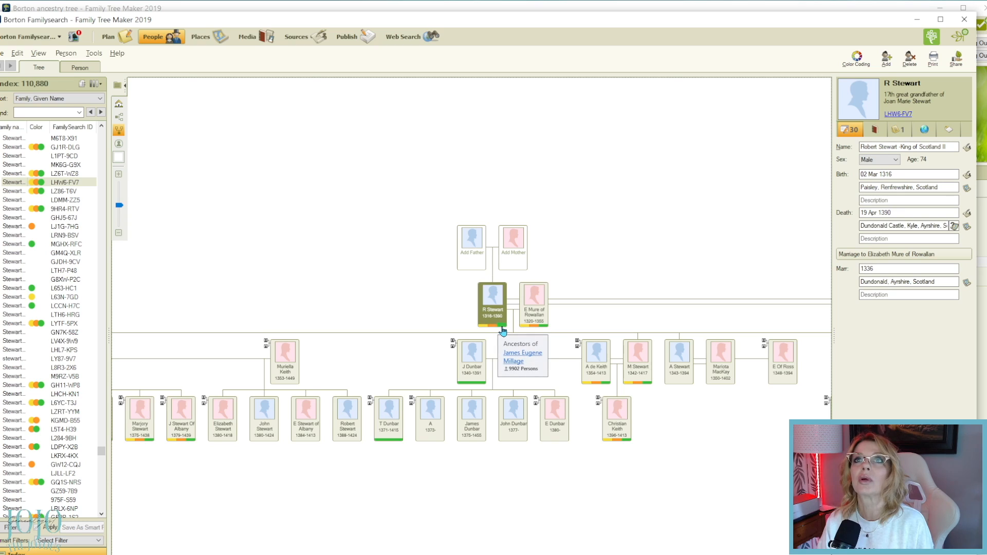
{"action": "scroll", "coordinate": [503, 330], "scroll_direction": "up", "scroll_amount": 3}
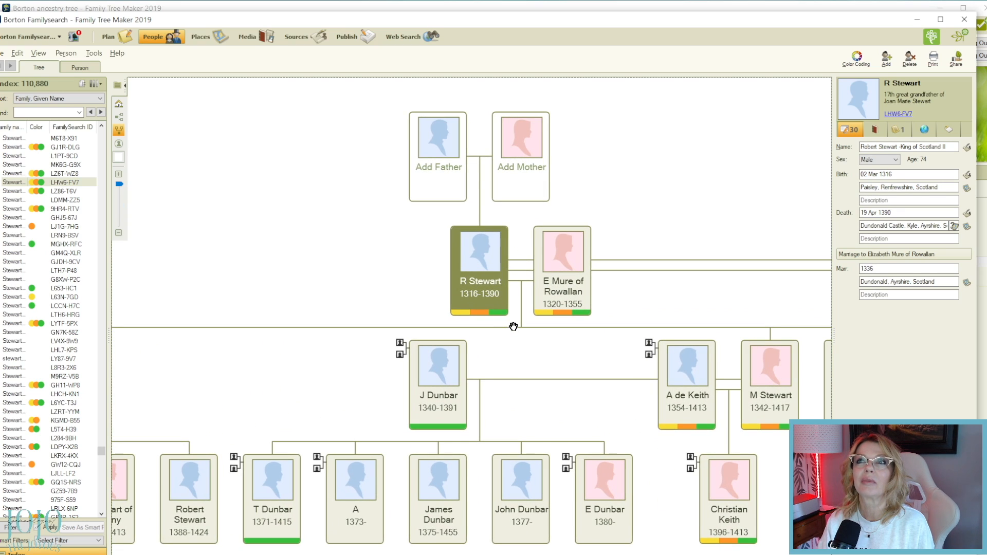
{"action": "mouse_move", "coordinate": [460, 322]}
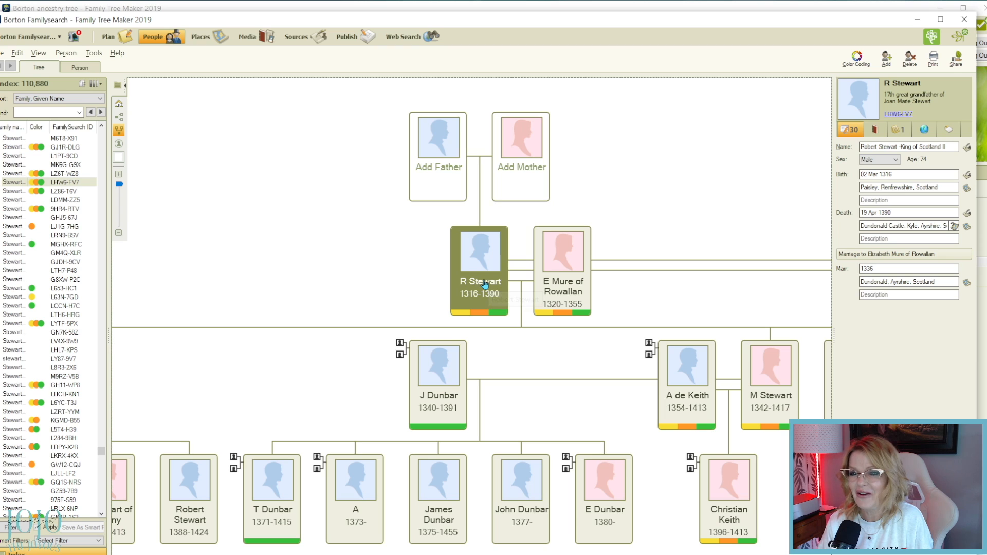
- Show the individual facts, notes and sources recorded for Robert Stewart, King of Scotland II
{"action": "left_click", "coordinate": [77, 69]}
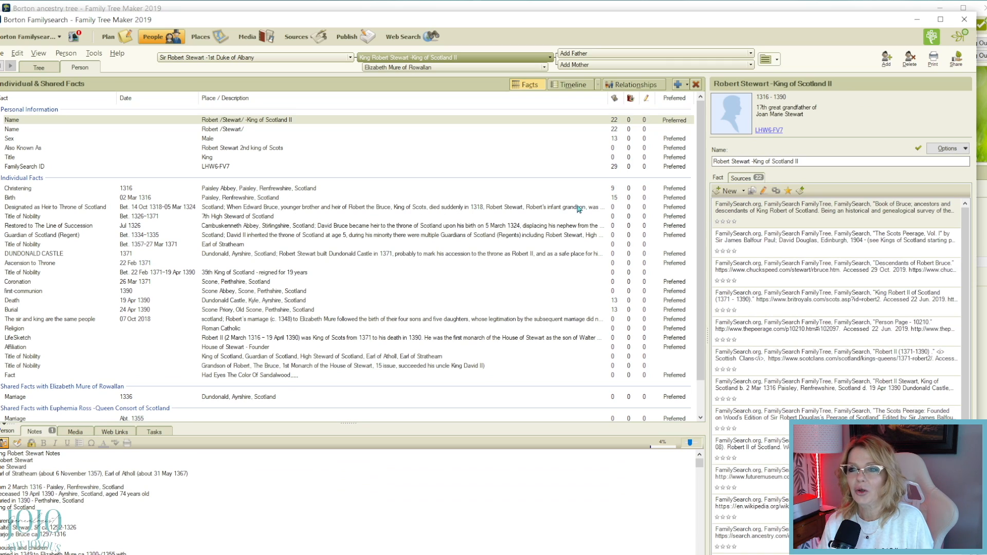
{"action": "mouse_move", "coordinate": [791, 123]}
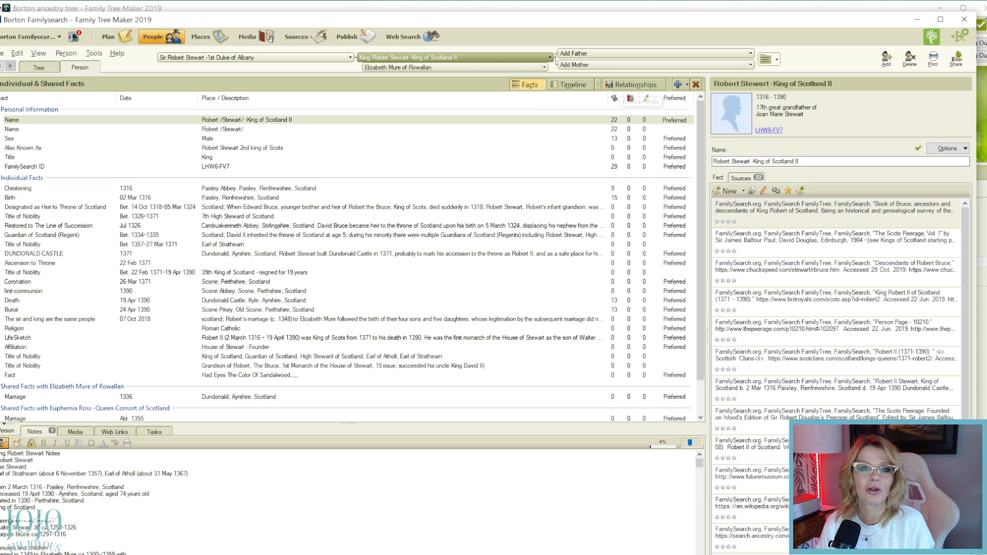
- Calculate the relationship between the home person and Robert Stewart, King of Scotland II, and examine the connecting path
{"action": "left_click", "coordinate": [94, 55]}
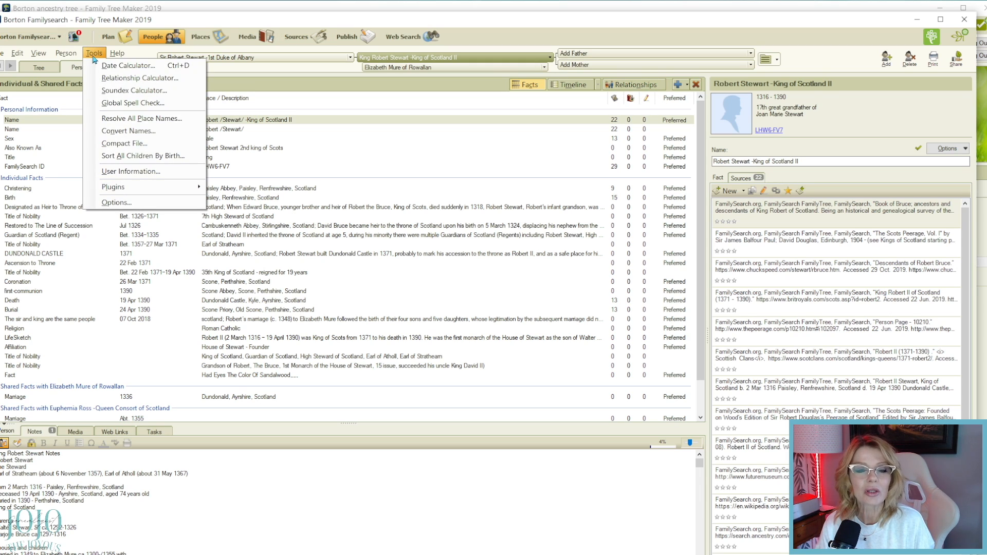
{"action": "left_click", "coordinate": [128, 80]}
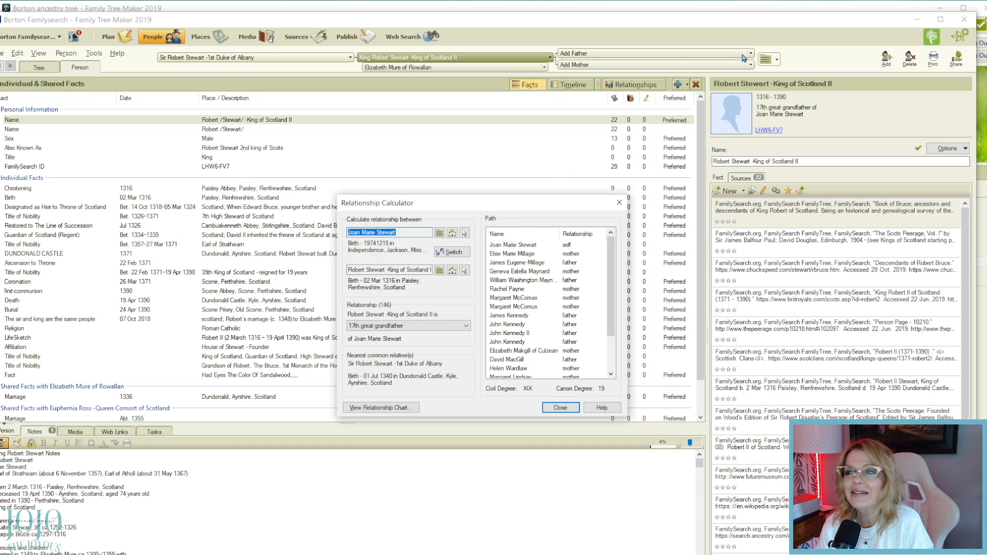
{"action": "left_click_drag", "start_coordinate": [497, 204], "coordinate": [389, 153]}
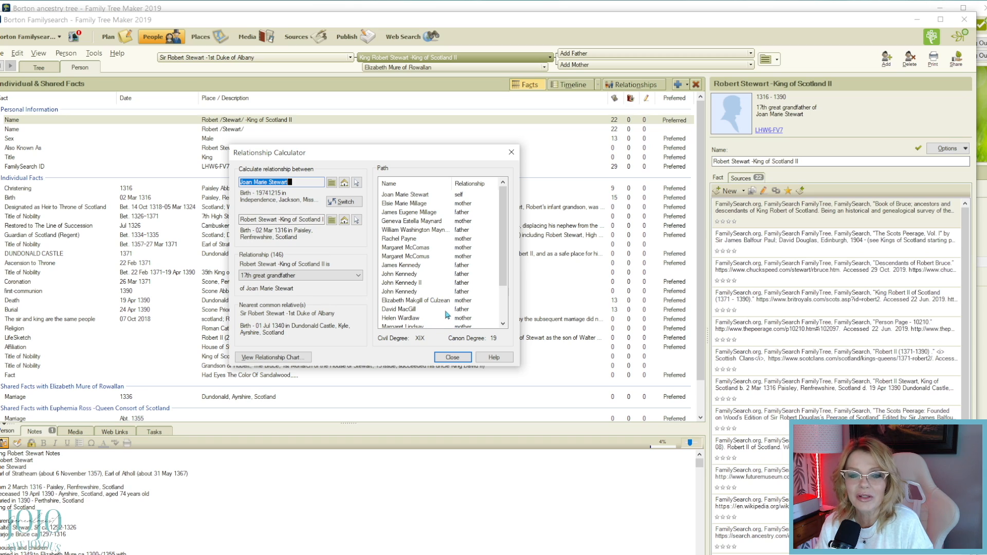
{"action": "scroll", "coordinate": [431, 205], "scroll_direction": "down", "scroll_amount": 2}
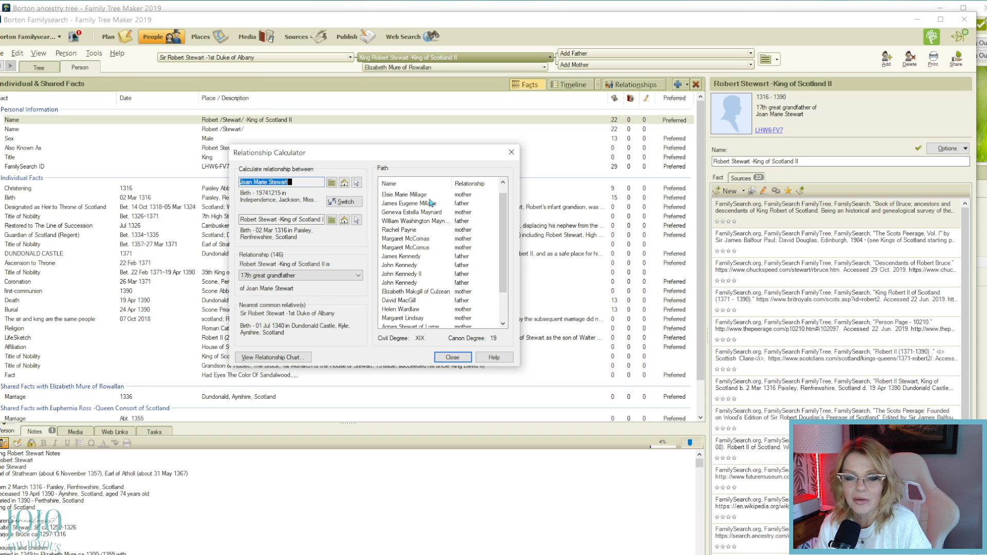
{"action": "left_click_drag", "start_coordinate": [504, 214], "coordinate": [500, 199]}
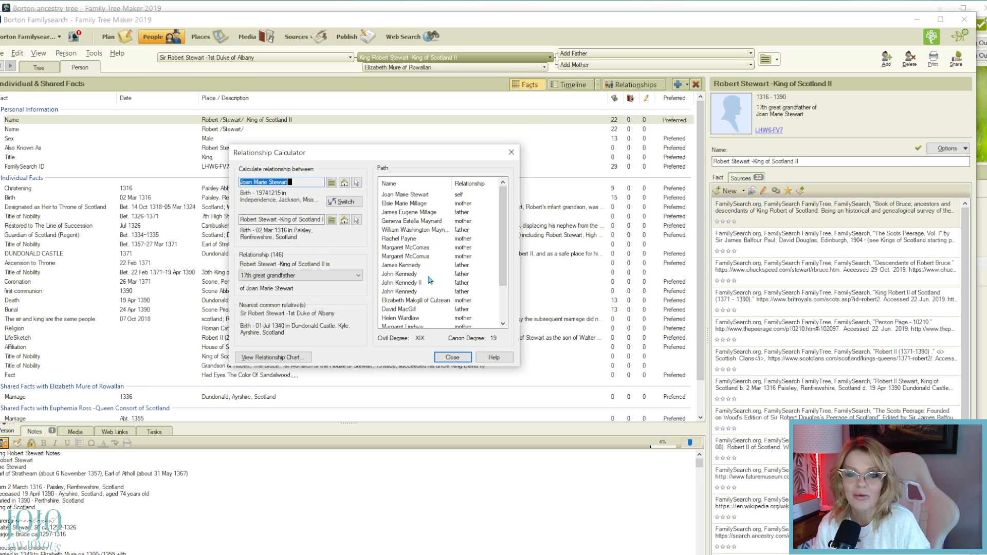
- View the relationship chart between the home person and Robert Stewart, King of Scotland II, and trace every generation before closing the calculator
{"action": "scroll", "coordinate": [445, 263], "scroll_direction": "down", "scroll_amount": 2}
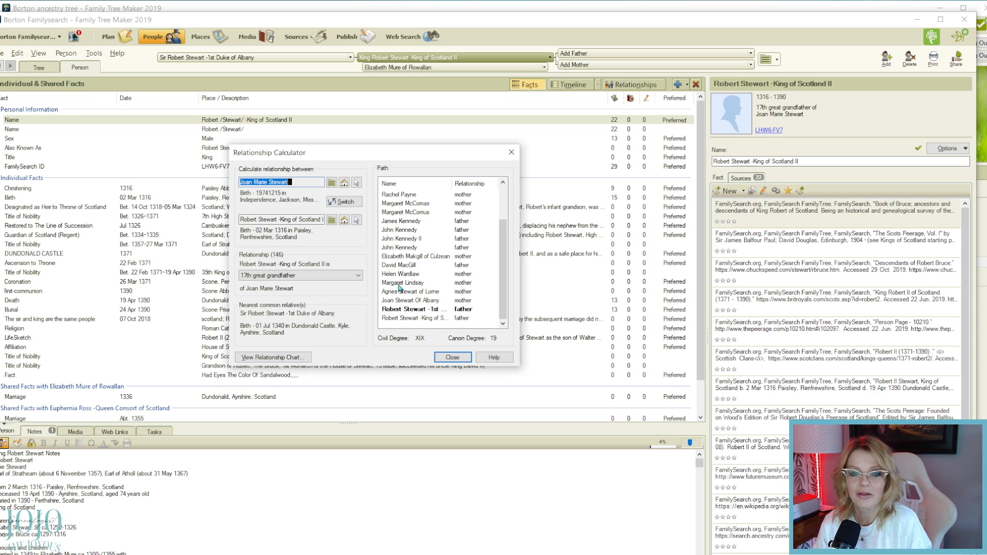
{"action": "left_click", "coordinate": [275, 358]}
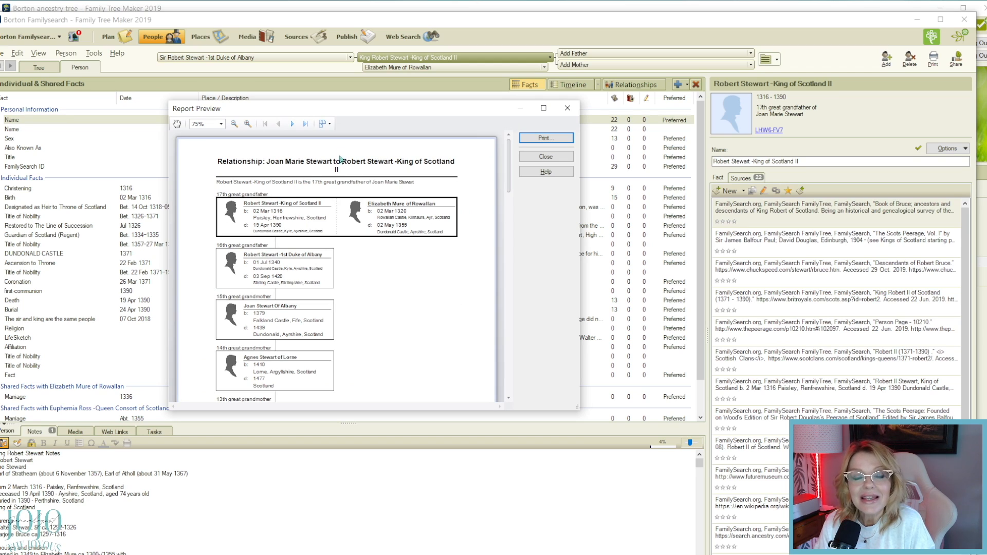
{"action": "scroll", "coordinate": [315, 187], "scroll_direction": "down", "scroll_amount": 1}
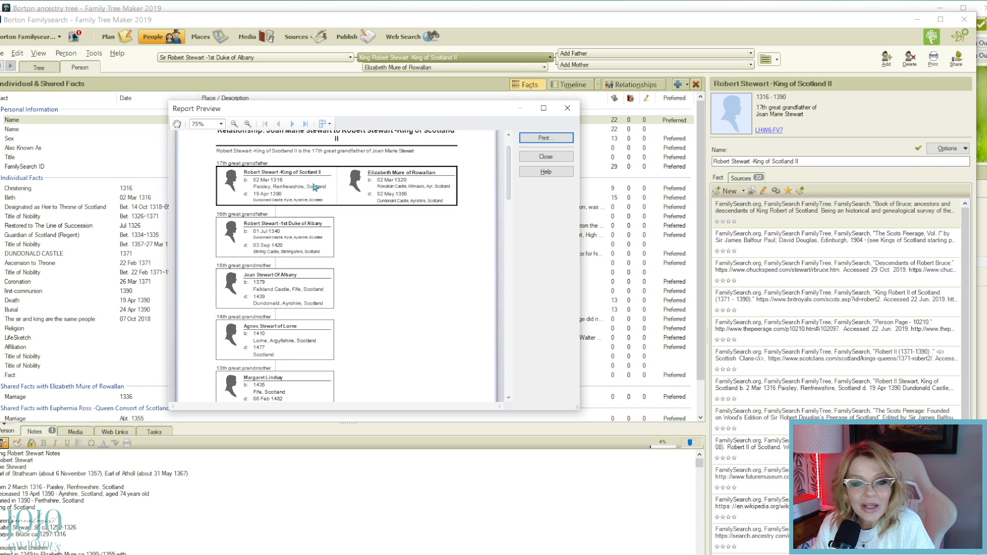
{"action": "scroll", "coordinate": [315, 187], "scroll_direction": "down", "scroll_amount": 3}
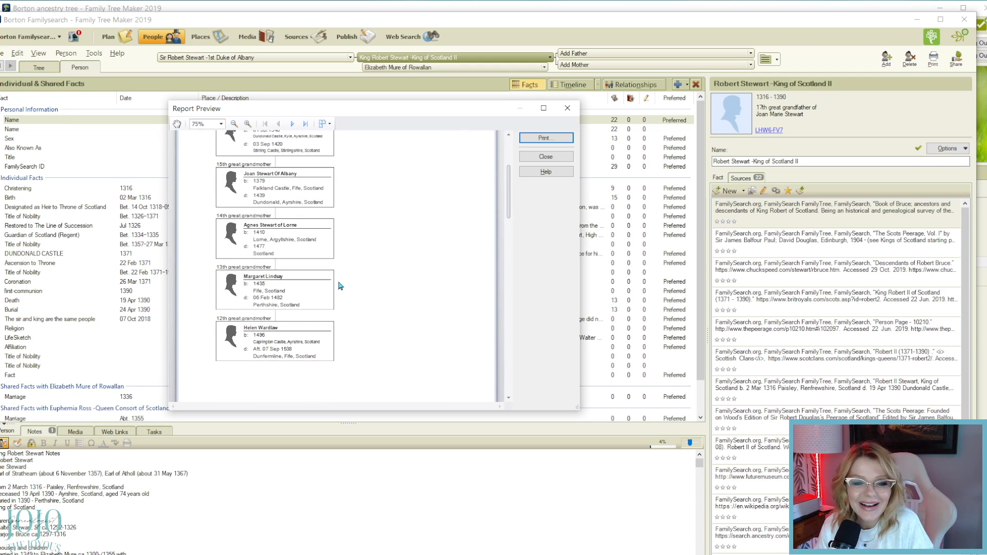
{"action": "scroll", "coordinate": [340, 278], "scroll_direction": "up", "scroll_amount": 4}
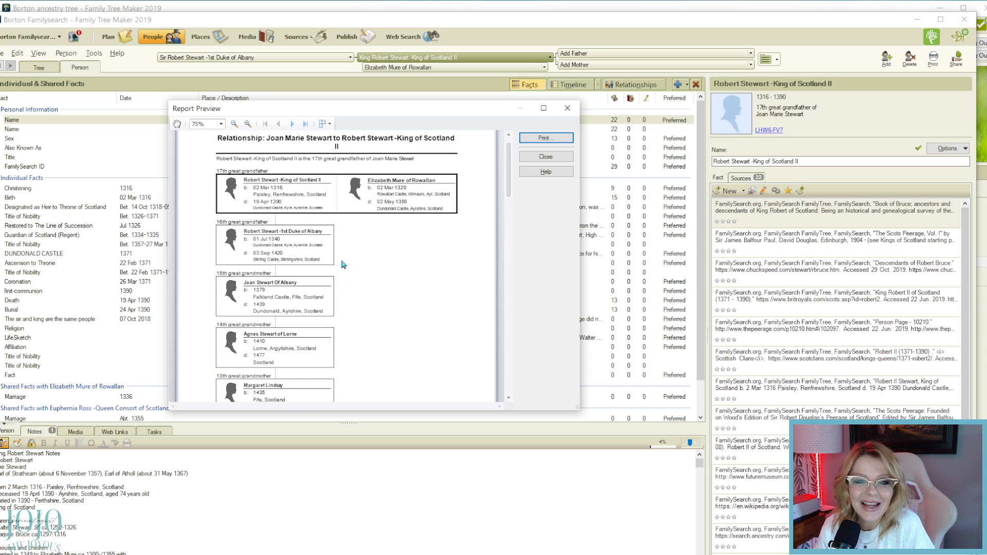
{"action": "scroll", "coordinate": [343, 264], "scroll_direction": "up", "scroll_amount": 1}
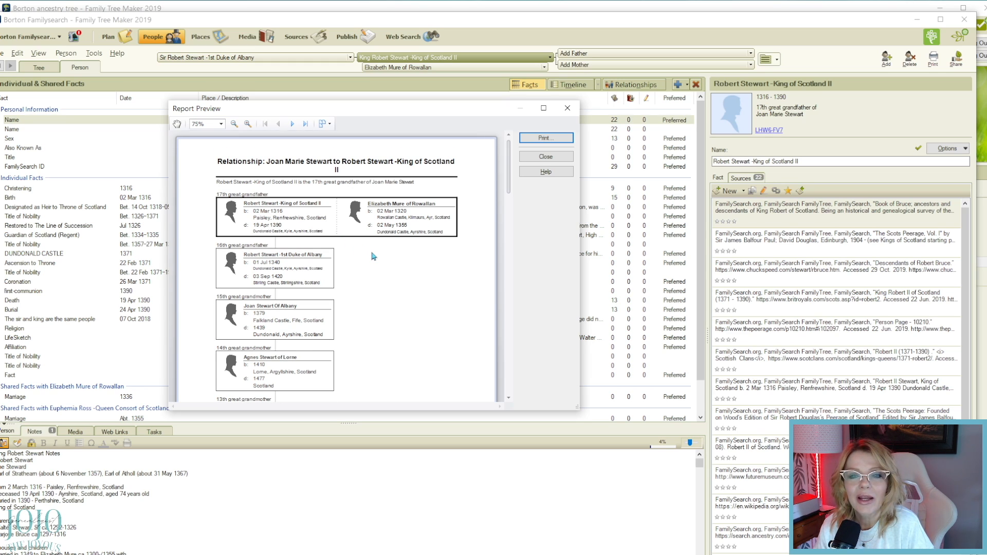
{"action": "scroll", "coordinate": [371, 253], "scroll_direction": "down", "scroll_amount": 4}
{"action": "scroll", "coordinate": [371, 260], "scroll_direction": "down", "scroll_amount": 10}
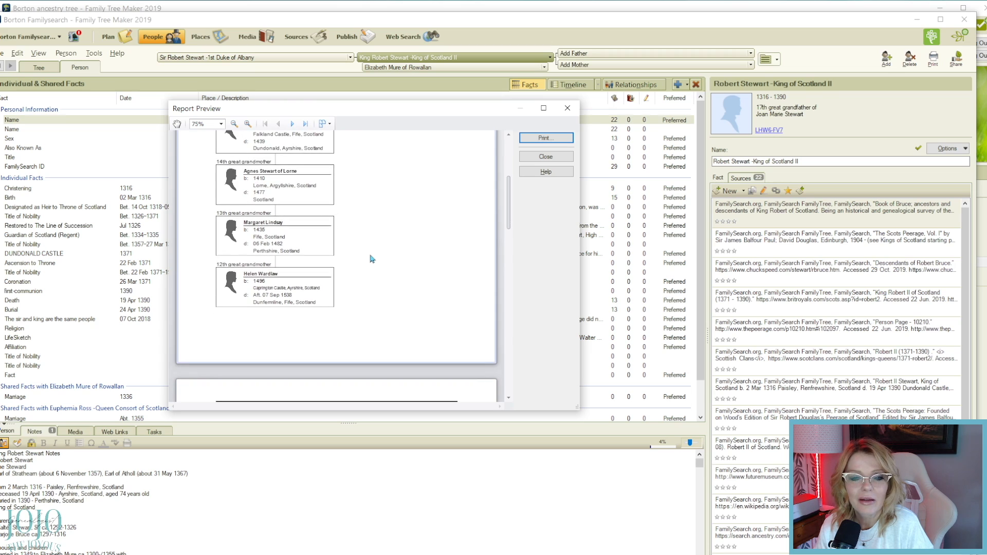
{"action": "scroll", "coordinate": [363, 270], "scroll_direction": "down", "scroll_amount": 4}
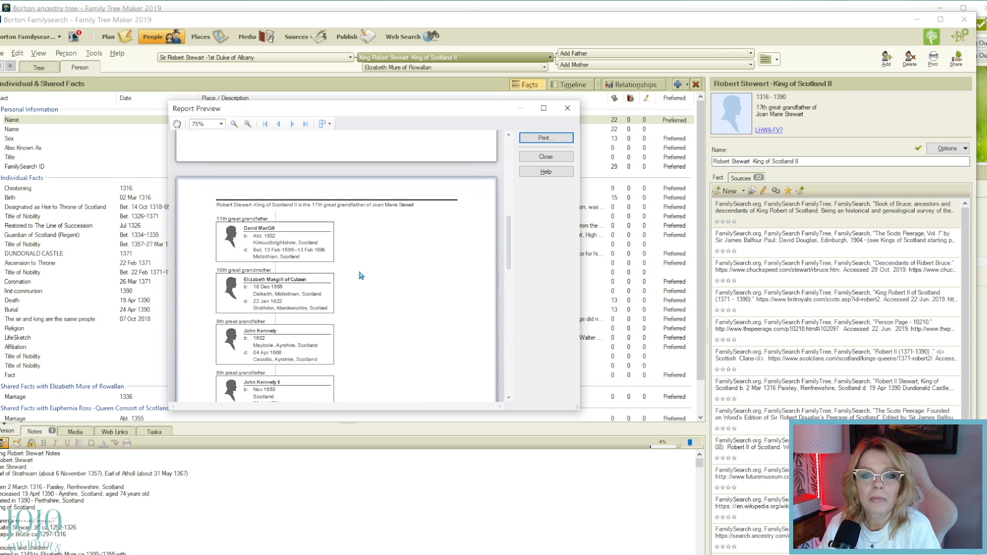
{"action": "scroll", "coordinate": [361, 275], "scroll_direction": "down", "scroll_amount": 3}
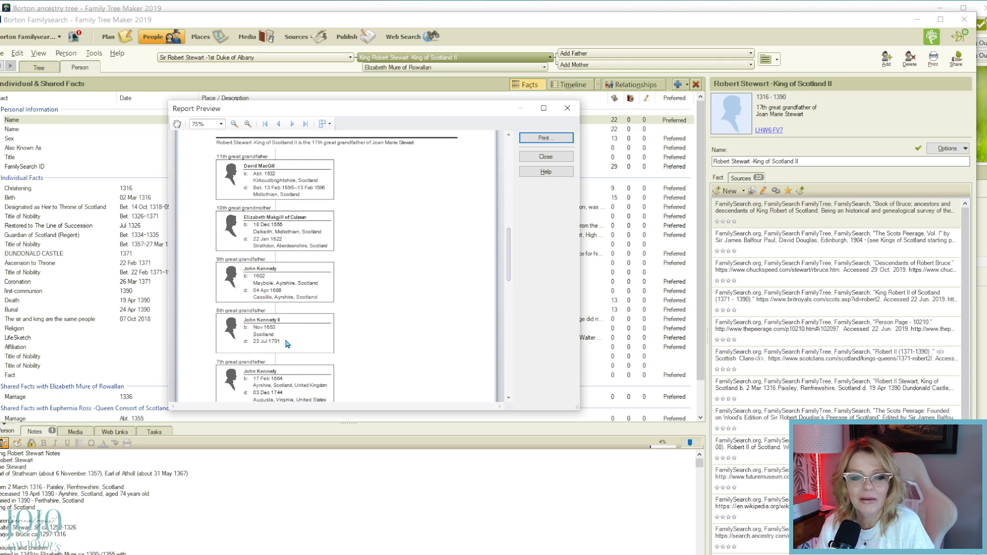
{"action": "scroll", "coordinate": [307, 333], "scroll_direction": "down", "scroll_amount": 2}
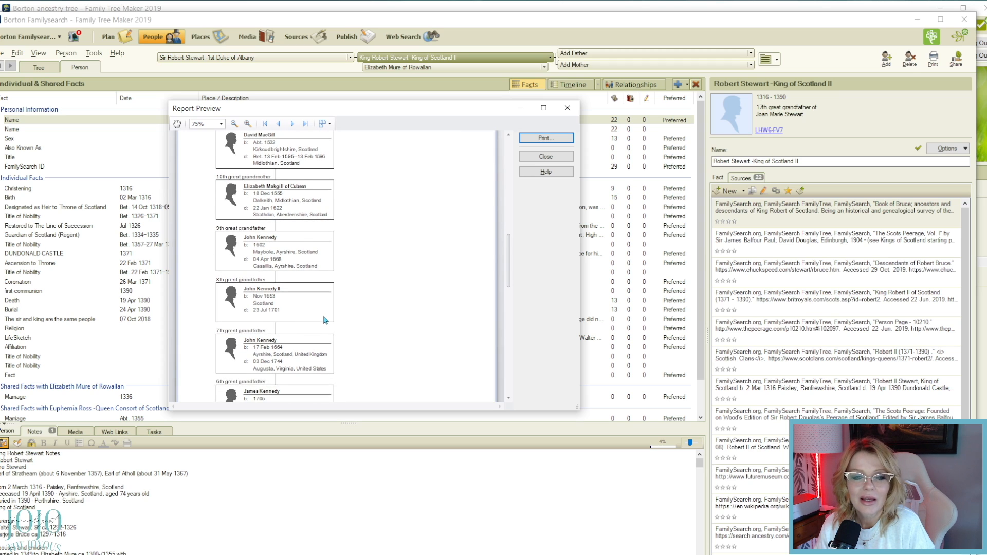
{"action": "scroll", "coordinate": [327, 318], "scroll_direction": "down", "scroll_amount": 2}
{"action": "scroll", "coordinate": [325, 317], "scroll_direction": "down", "scroll_amount": 7}
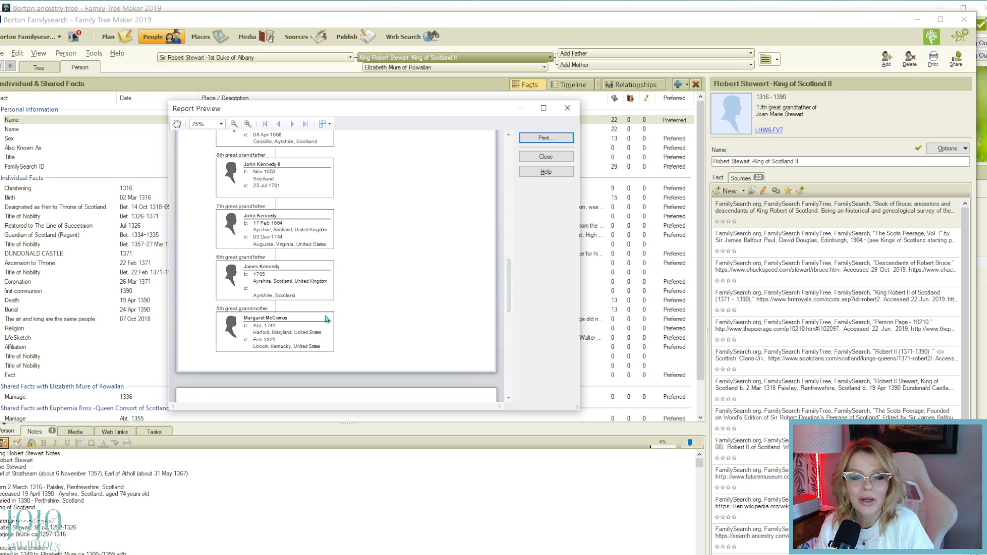
{"action": "scroll", "coordinate": [320, 323], "scroll_direction": "down", "scroll_amount": 13}
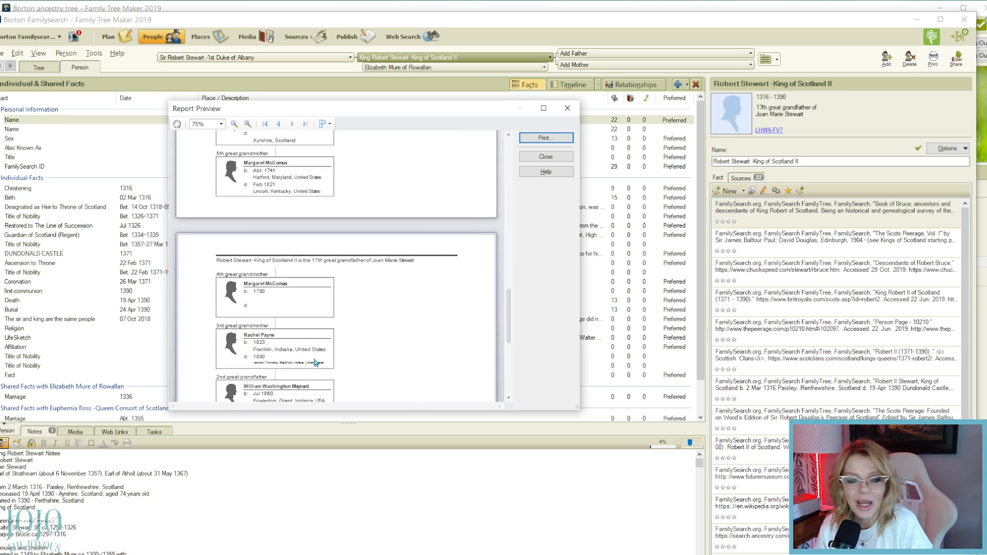
{"action": "left_click_drag", "start_coordinate": [512, 329], "coordinate": [511, 371]}
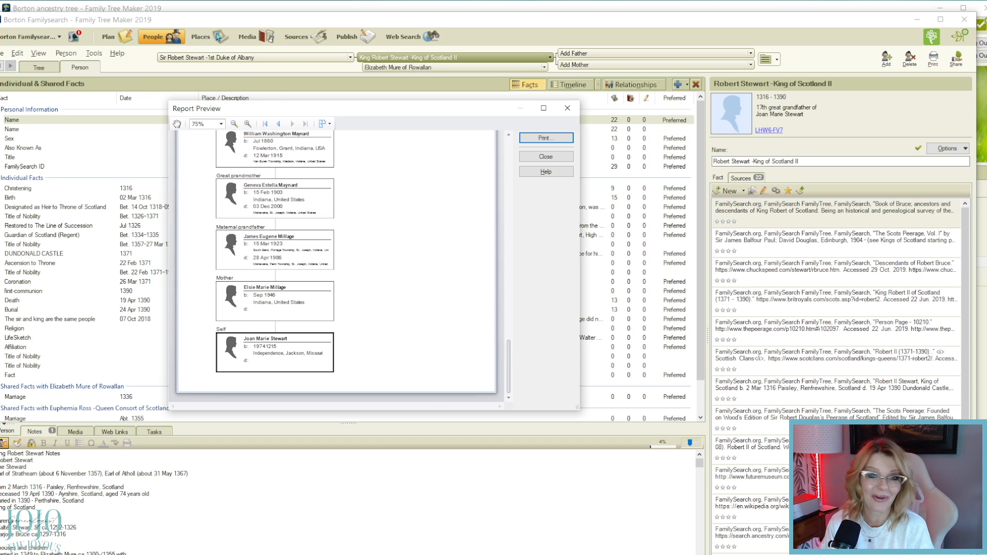
{"action": "left_click", "coordinate": [567, 108]}
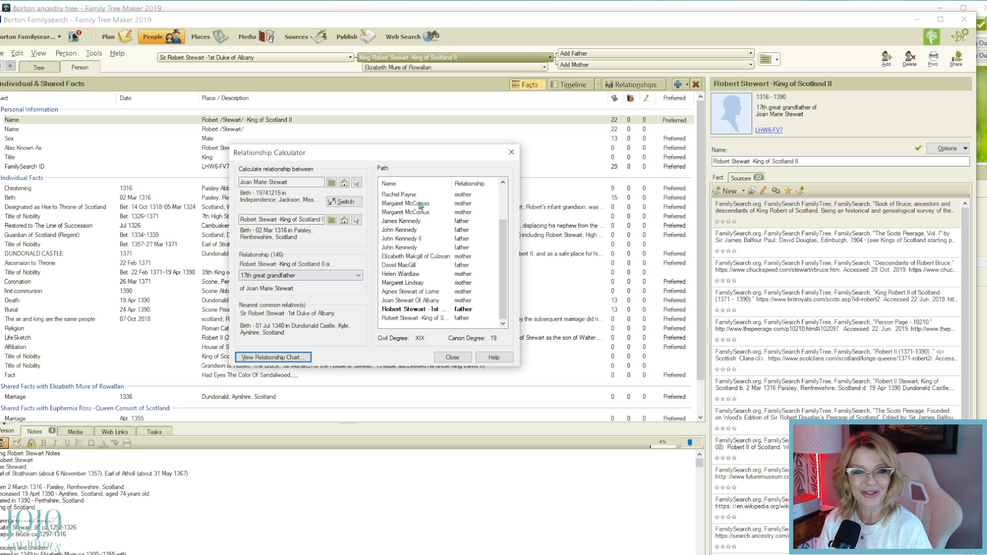
{"action": "left_click", "coordinate": [456, 357]}
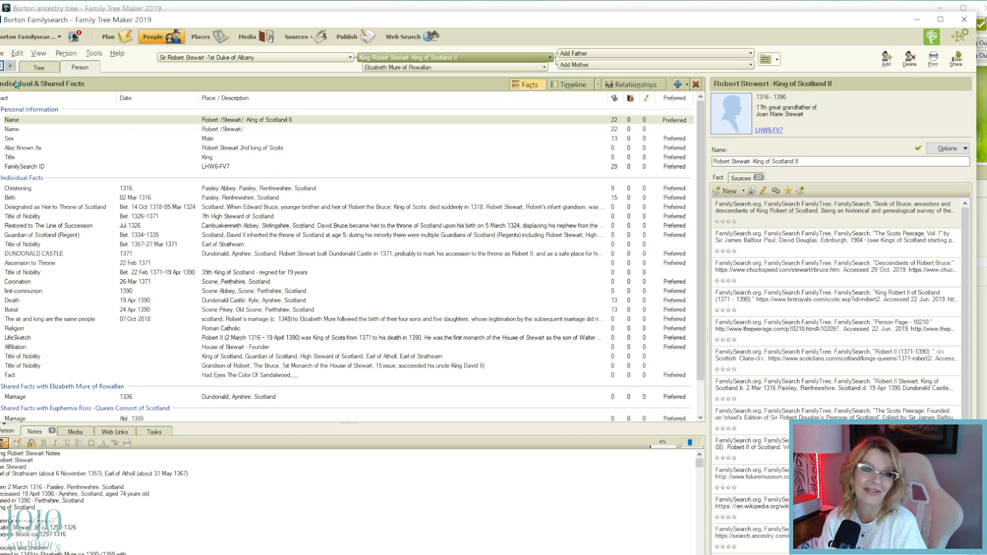
- Return to the family tree view and look up the FamilySearch match for Elizabeth Mure of Rowallan
{"action": "left_click", "coordinate": [32, 68]}
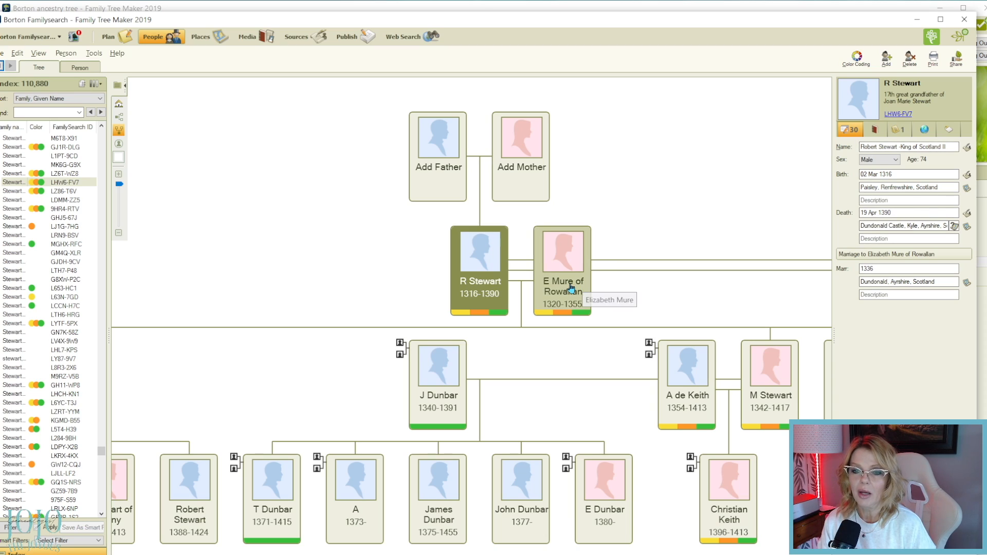
{"action": "left_click", "coordinate": [543, 289]}
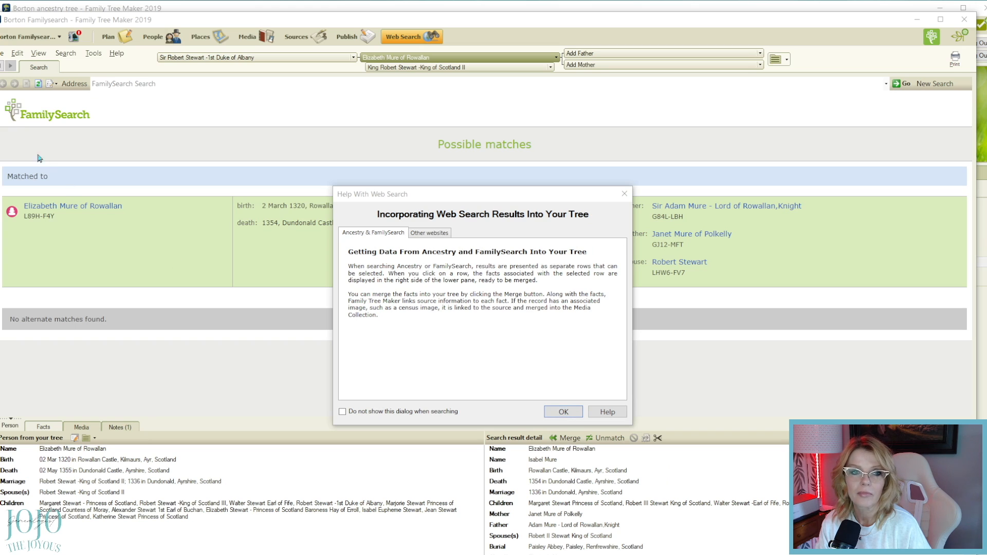
{"action": "left_click", "coordinate": [624, 193]}
{"action": "left_click", "coordinate": [1, 67]}
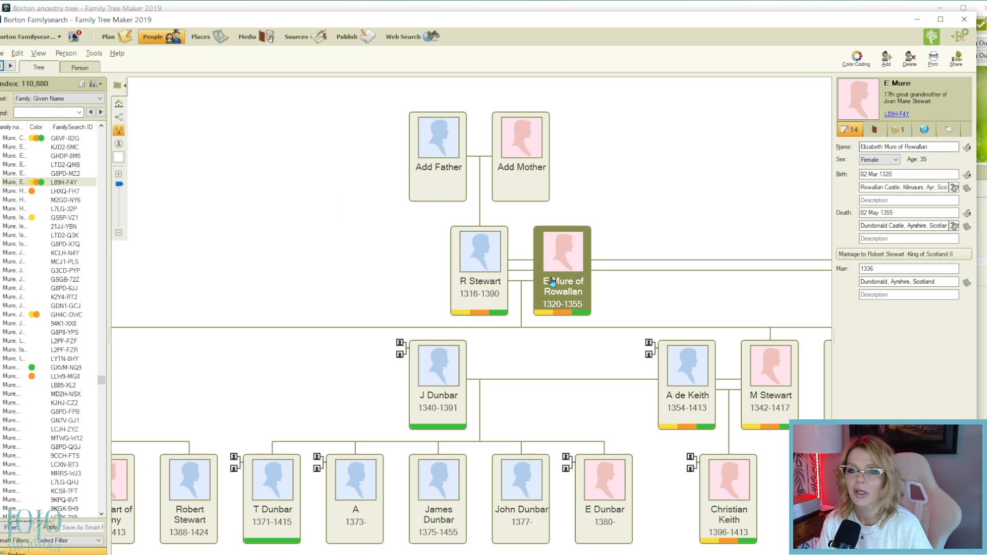
- Open the FamilySearch match for Robert Stewart, King of Scotland II, and compare its facts with those in the tree
{"action": "left_click", "coordinate": [467, 288]}
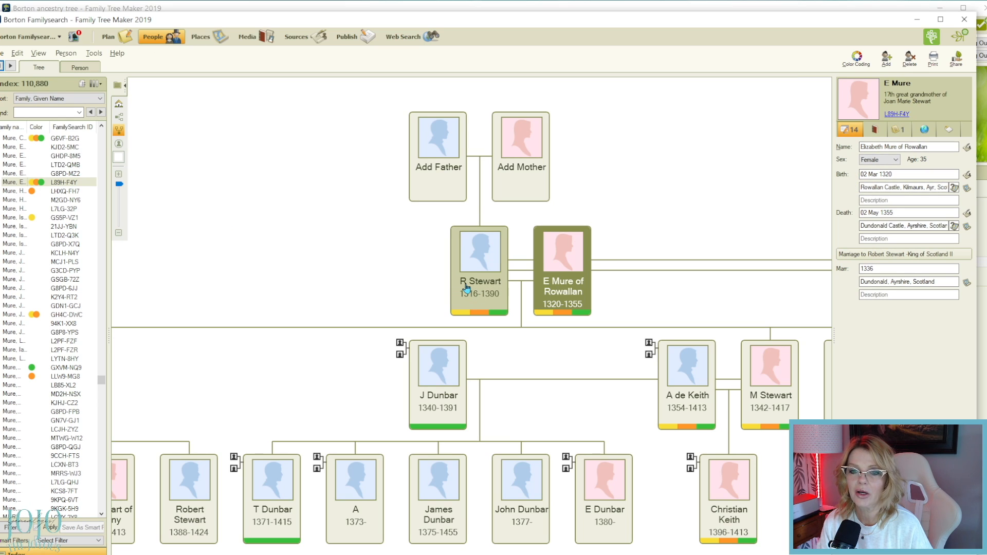
{"action": "left_click", "coordinate": [900, 116]}
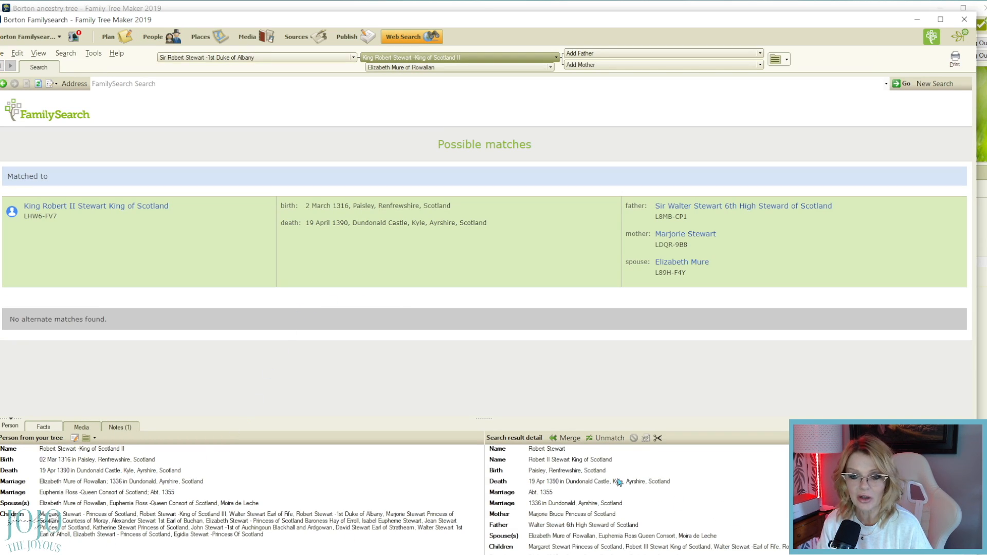
{"action": "scroll", "coordinate": [619, 481], "scroll_direction": "down", "scroll_amount": 3}
{"action": "scroll", "coordinate": [614, 545], "scroll_direction": "up", "scroll_amount": 5}
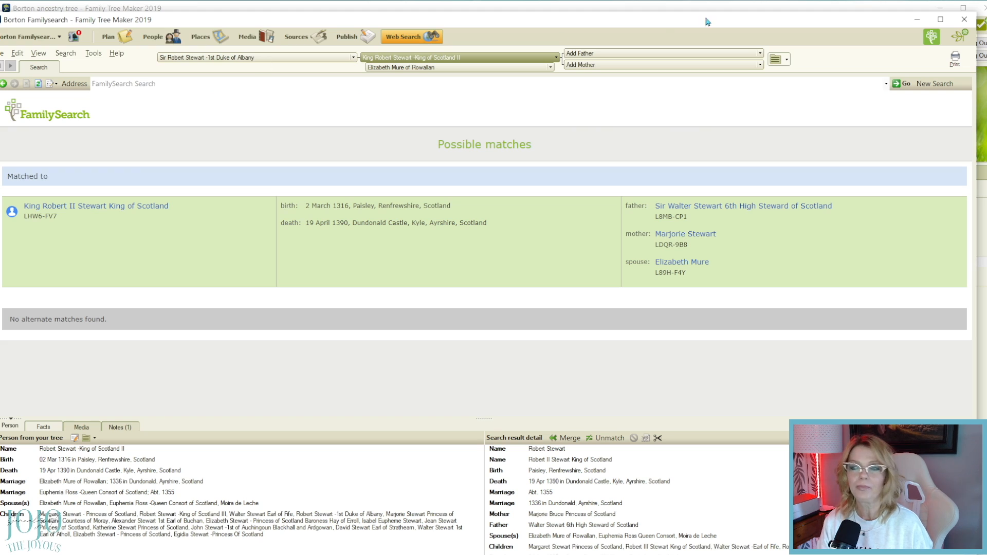
- Turn on the display of hints from FamilySearch and check that the option is enabled
{"action": "left_click", "coordinate": [928, 40]}
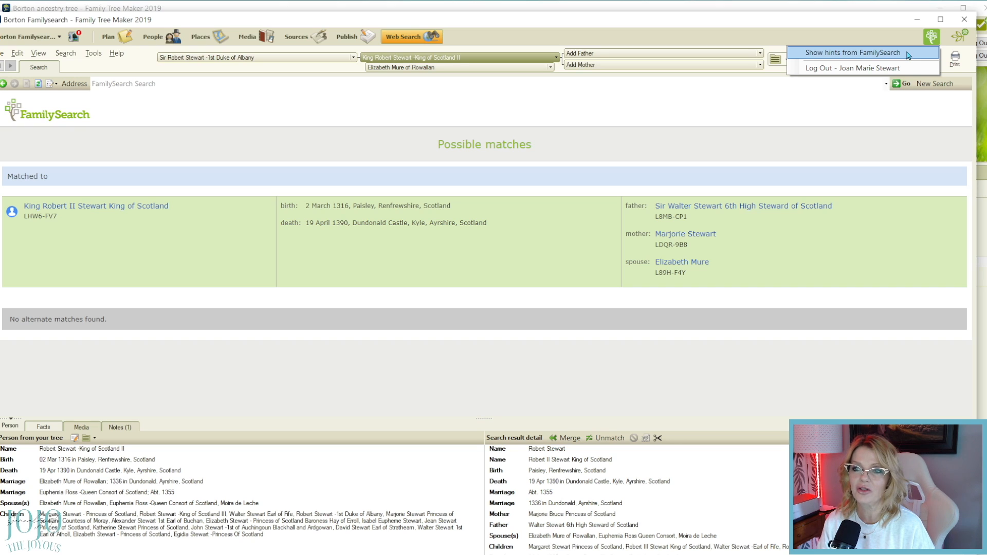
{"action": "left_click", "coordinate": [907, 54]}
{"action": "left_click", "coordinate": [931, 37]}
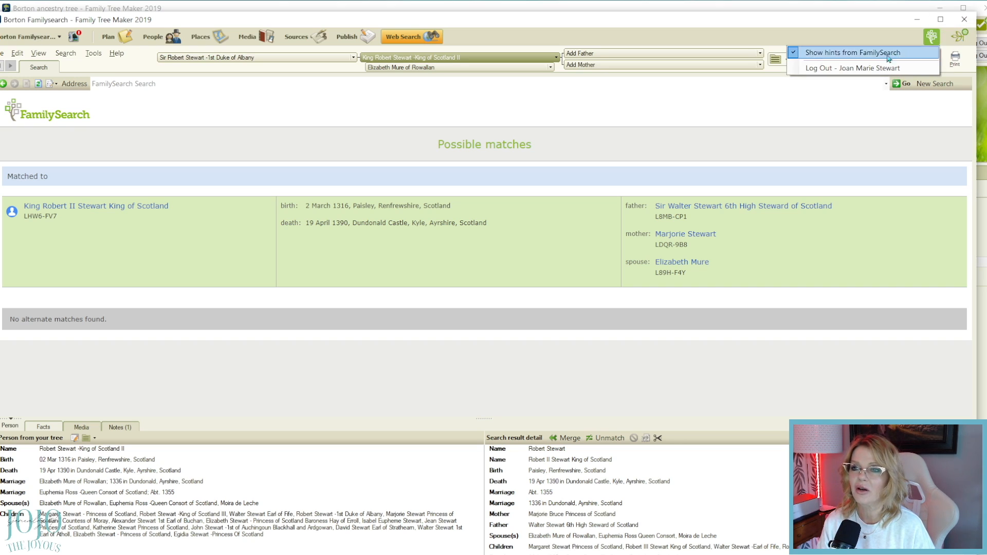
{"action": "left_click", "coordinate": [931, 37]}
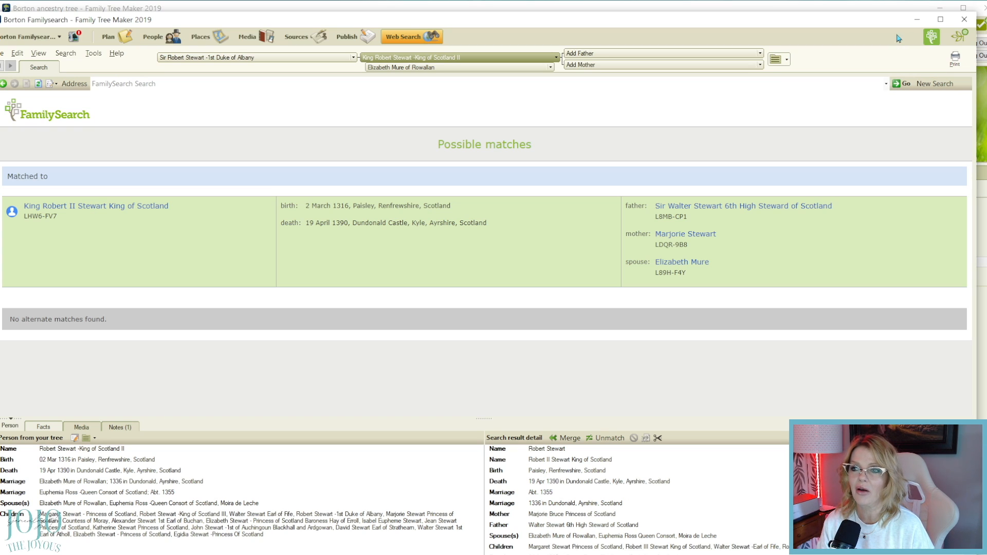
- Upload the tree to Ancestry as "Borton Familysearch tree", syncing automatically, private and excluded from the Ancestry search index
{"action": "left_click", "coordinate": [962, 41]}
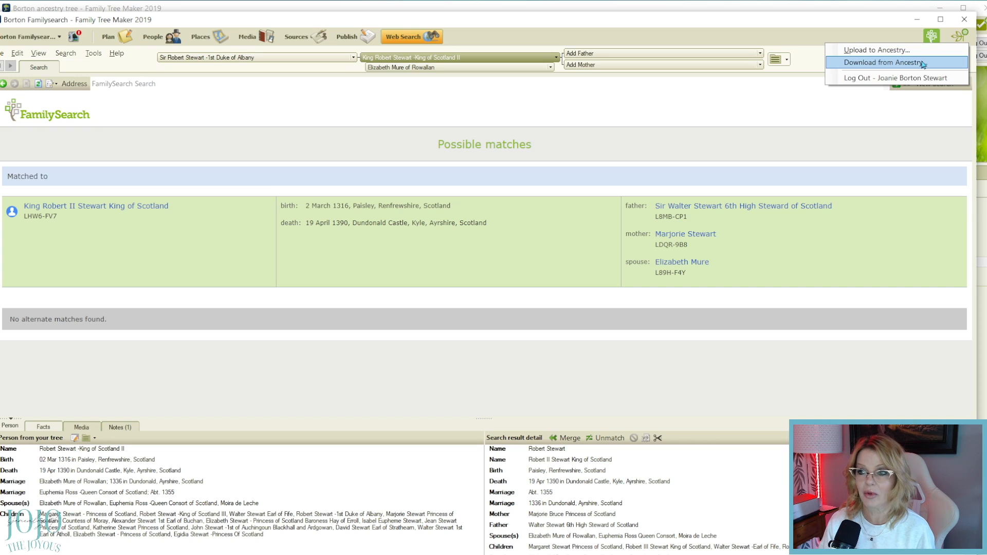
{"action": "left_click", "coordinate": [901, 51]}
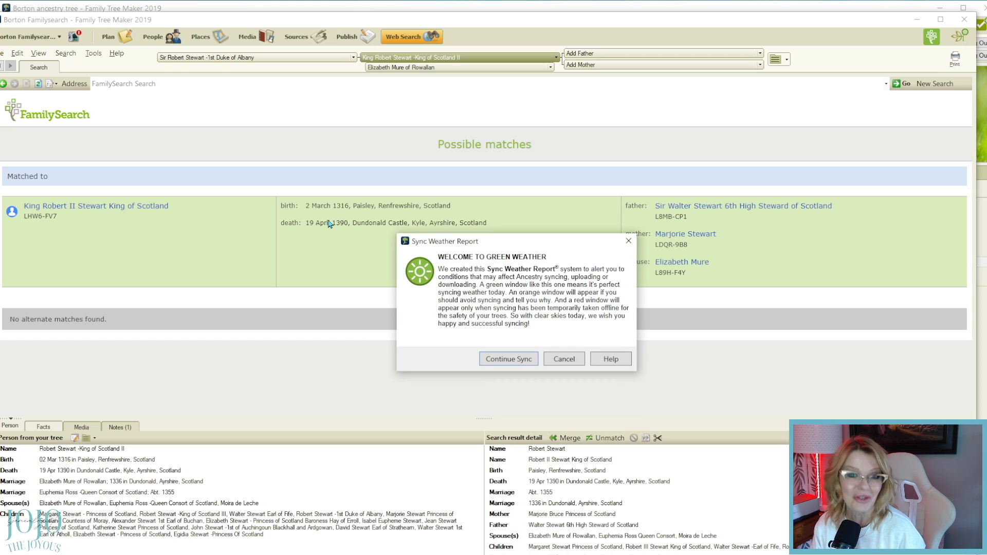
{"action": "left_click", "coordinate": [509, 359]}
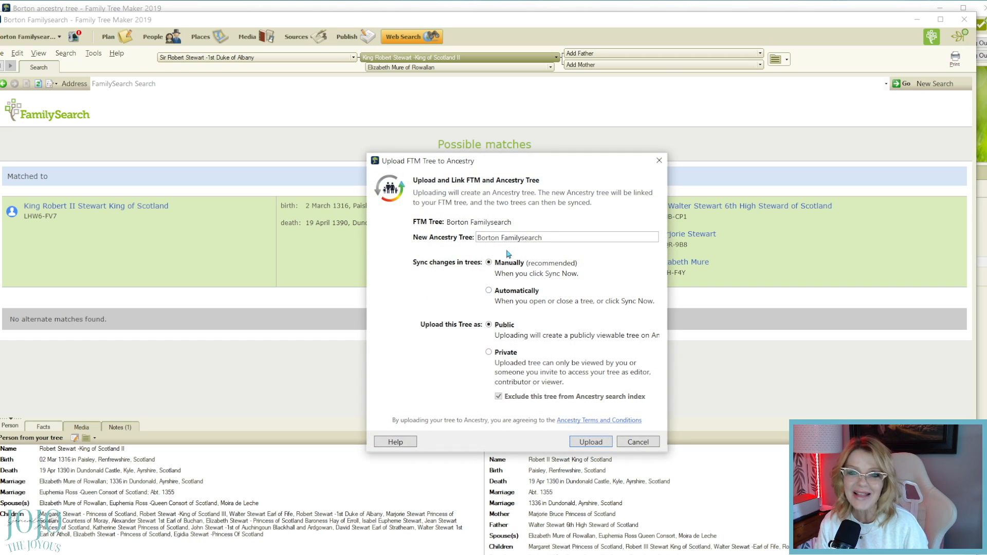
{"action": "left_click", "coordinate": [489, 291]}
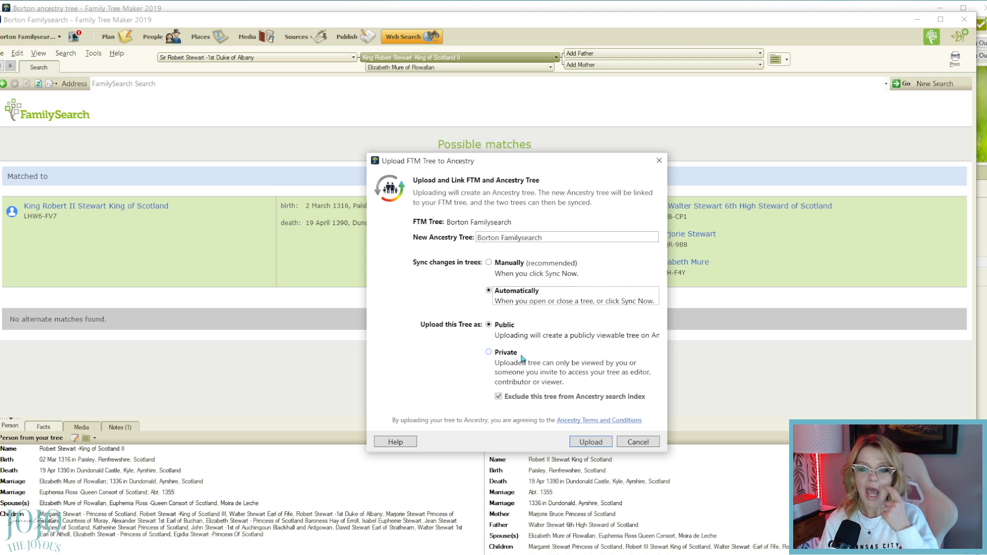
{"action": "left_click", "coordinate": [569, 236]}
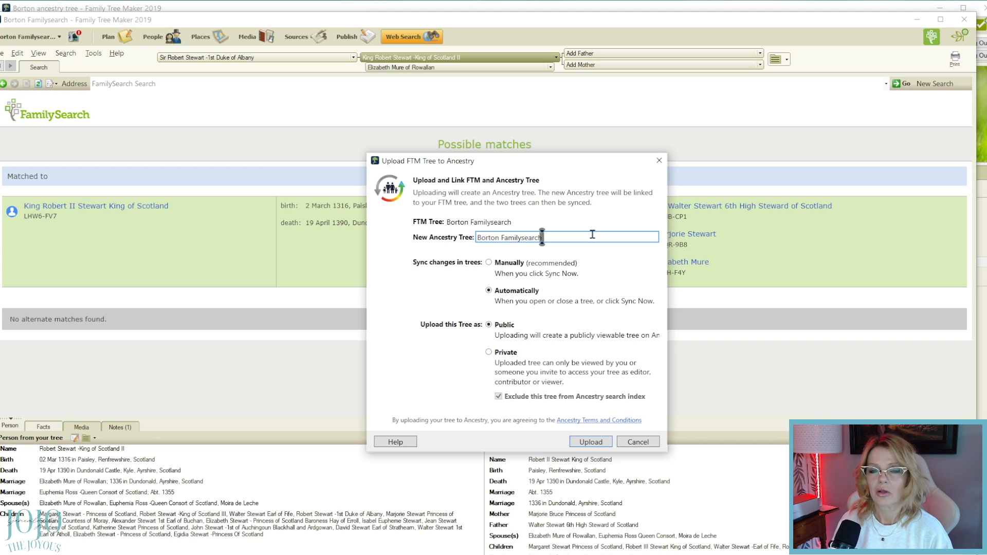
{"action": "type", "text": "tree"}
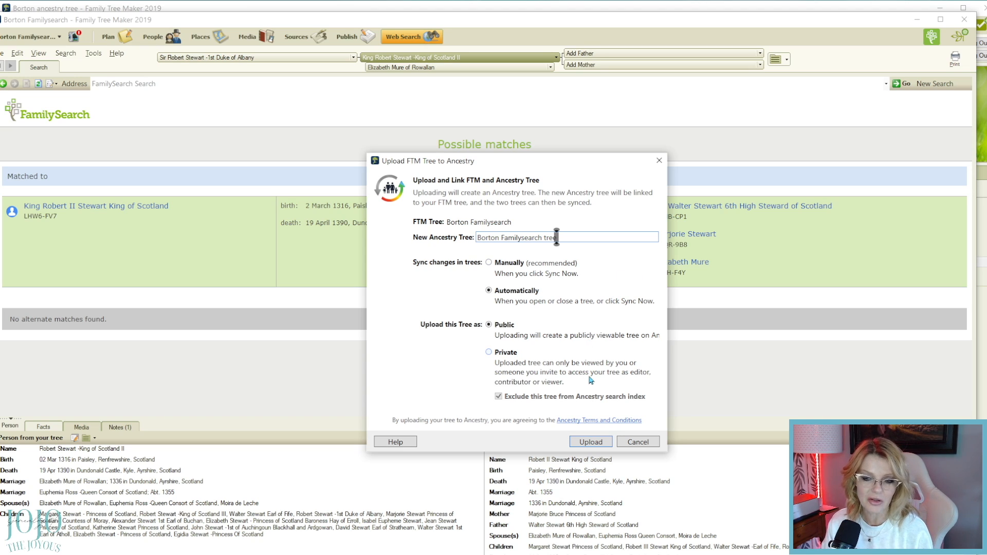
{"action": "left_click", "coordinate": [488, 353]}
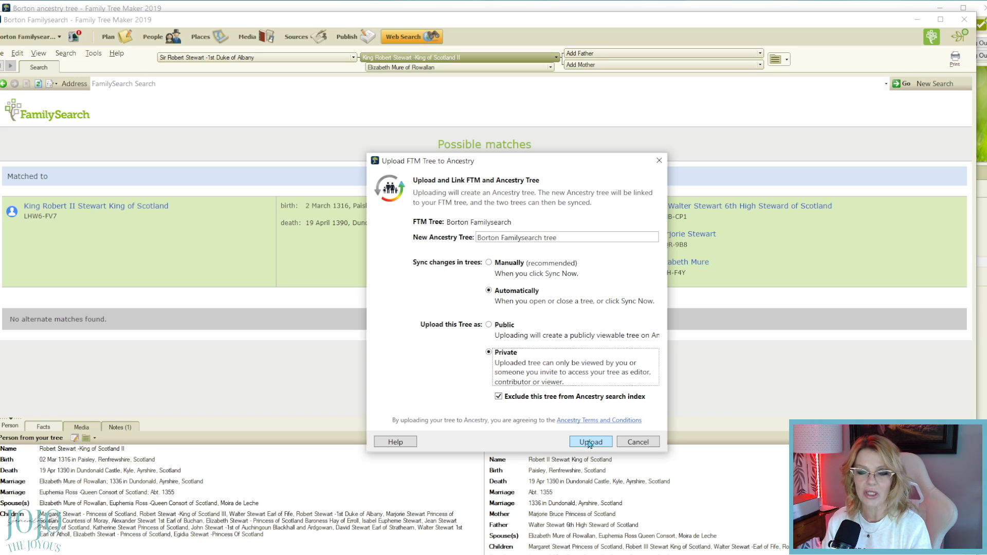
{"action": "left_click", "coordinate": [589, 442]}
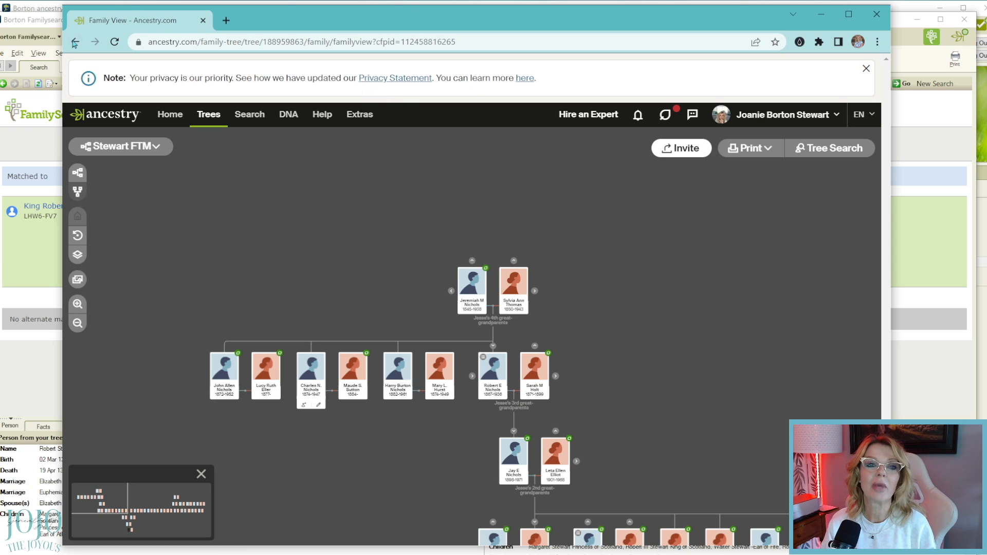
- Switch to the Ancestry website in the browser and enlarge its window to fill the screen
{"action": "left_click_drag", "start_coordinate": [69, 13], "coordinate": [2, 13]}
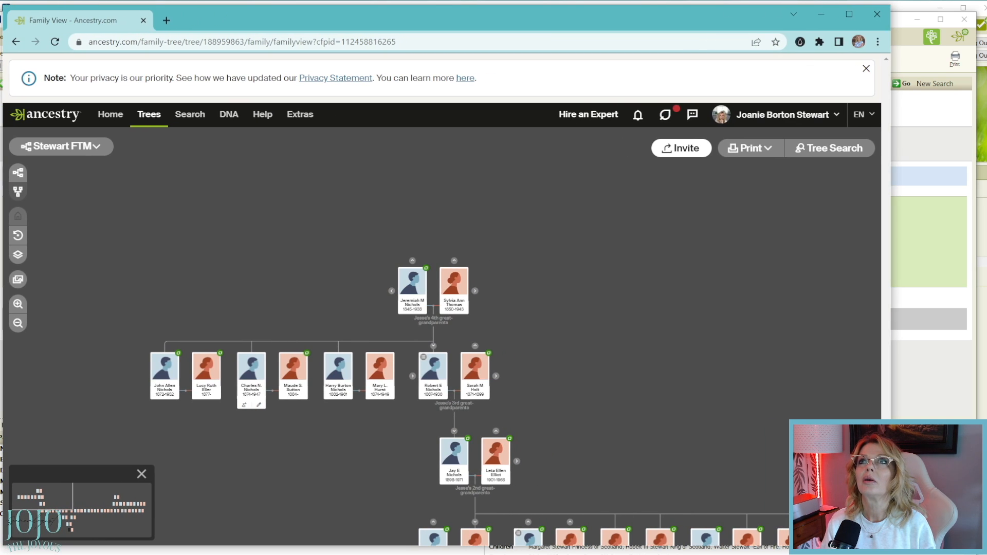
{"action": "left_click_drag", "start_coordinate": [884, 210], "coordinate": [986, 211]}
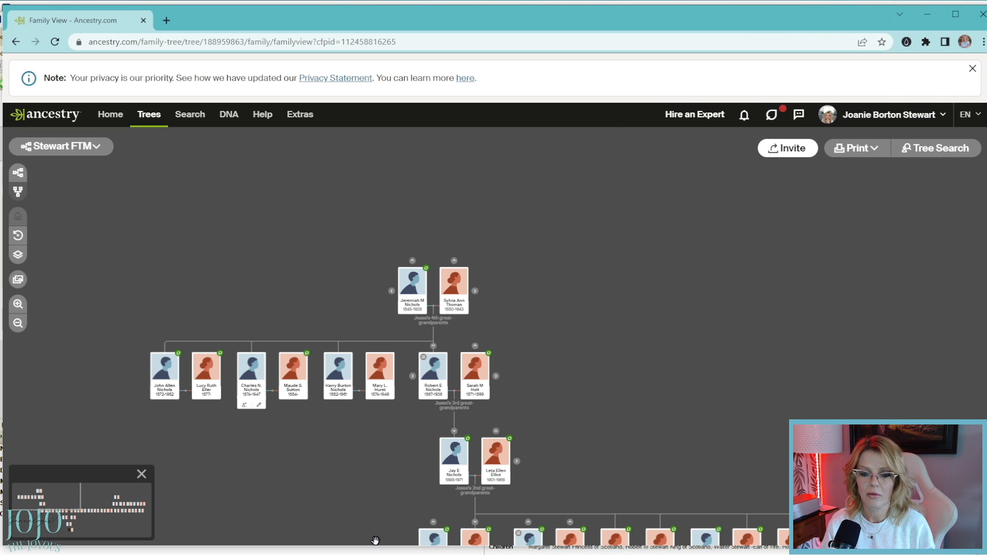
{"action": "left_click_drag", "start_coordinate": [377, 547], "coordinate": [375, 554]}
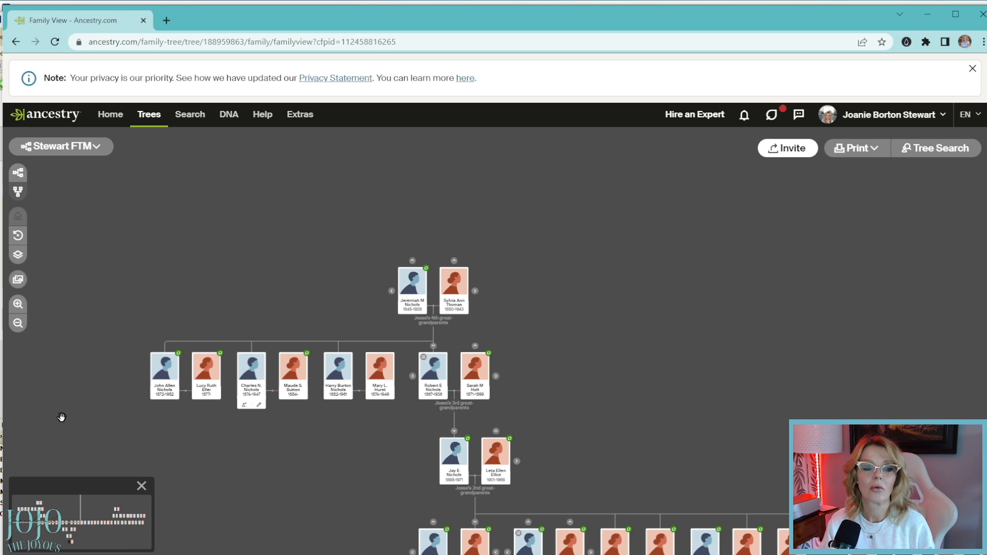
- Open the tree overview of the Stewart FTM tree and review its summary and hint categories
{"action": "left_click_drag", "start_coordinate": [3, 406], "coordinate": [6, 412]}
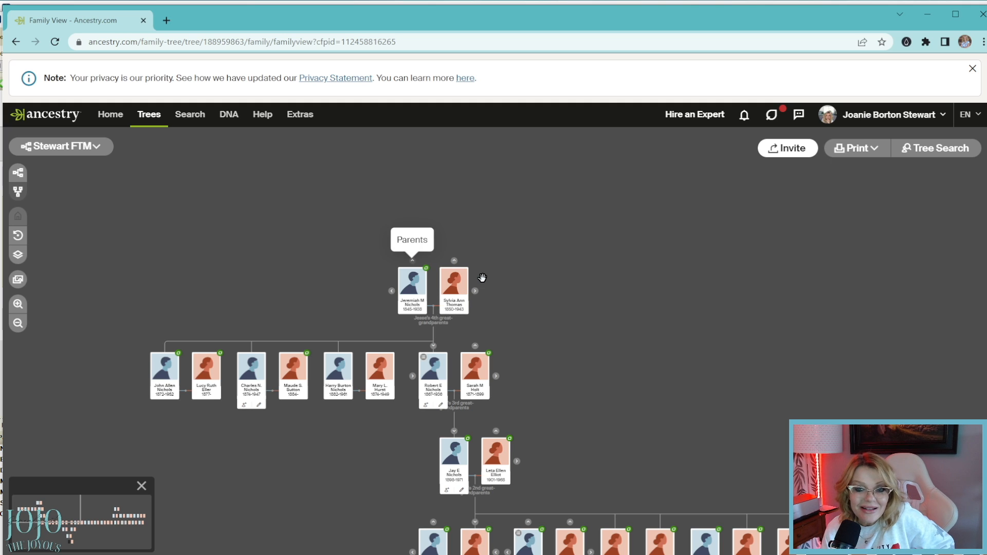
{"action": "left_click_drag", "start_coordinate": [538, 346], "coordinate": [513, 242]}
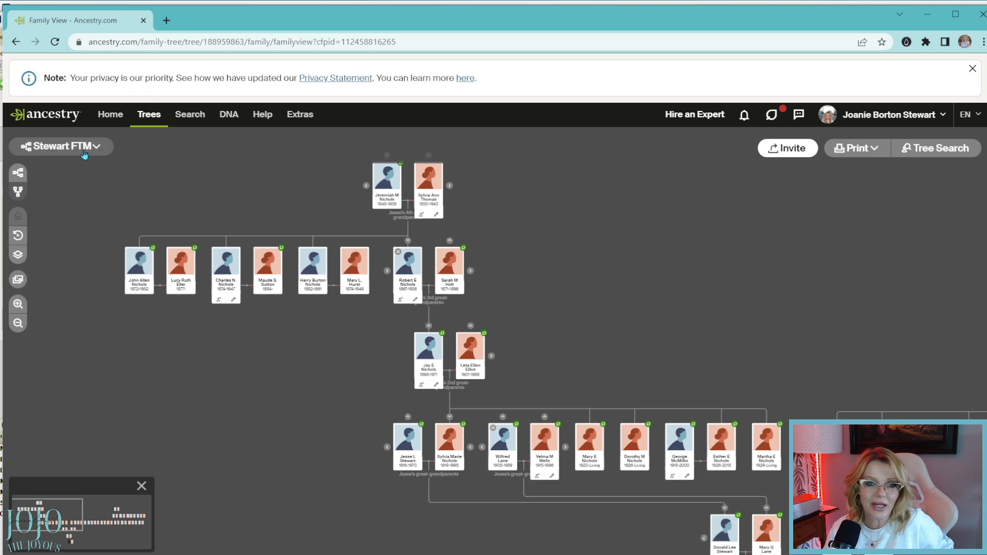
{"action": "left_click", "coordinate": [84, 152]}
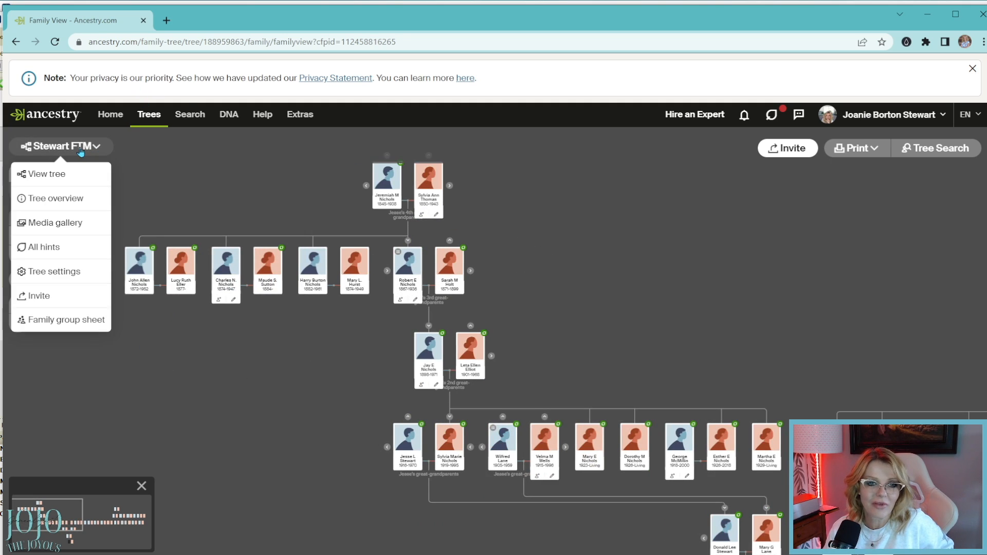
{"action": "left_click", "coordinate": [64, 208]}
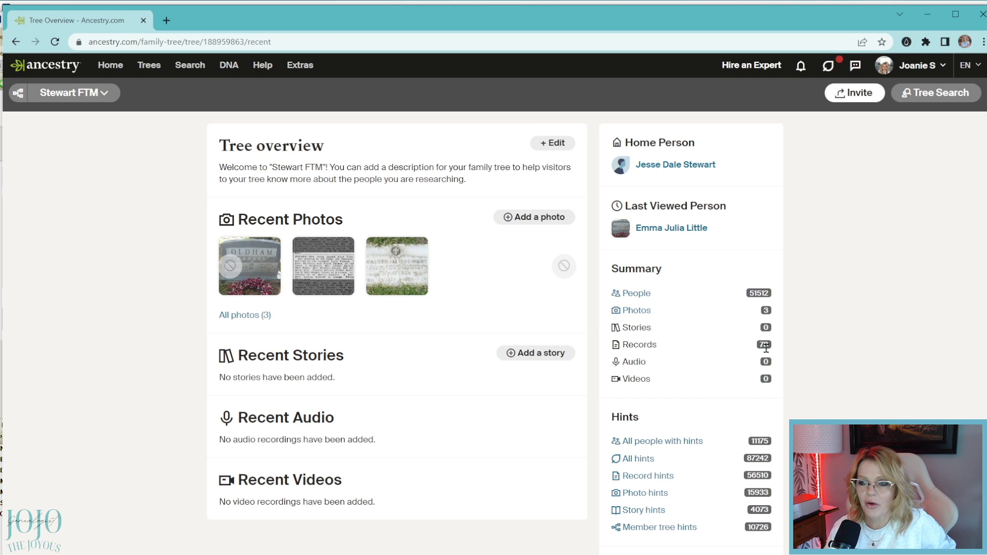
{"action": "scroll", "coordinate": [728, 472], "scroll_direction": "down", "scroll_amount": 3}
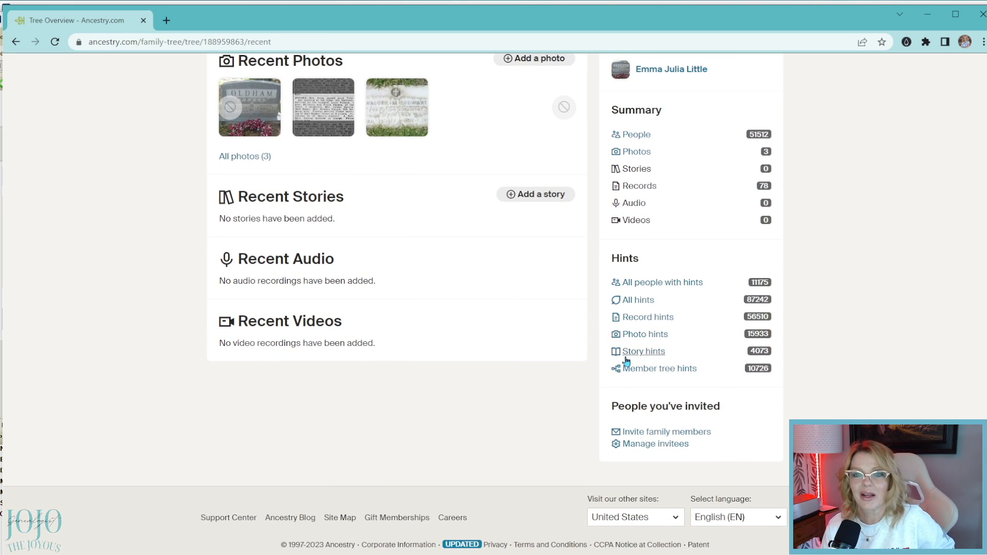
{"action": "scroll", "coordinate": [616, 365], "scroll_direction": "up", "scroll_amount": 3}
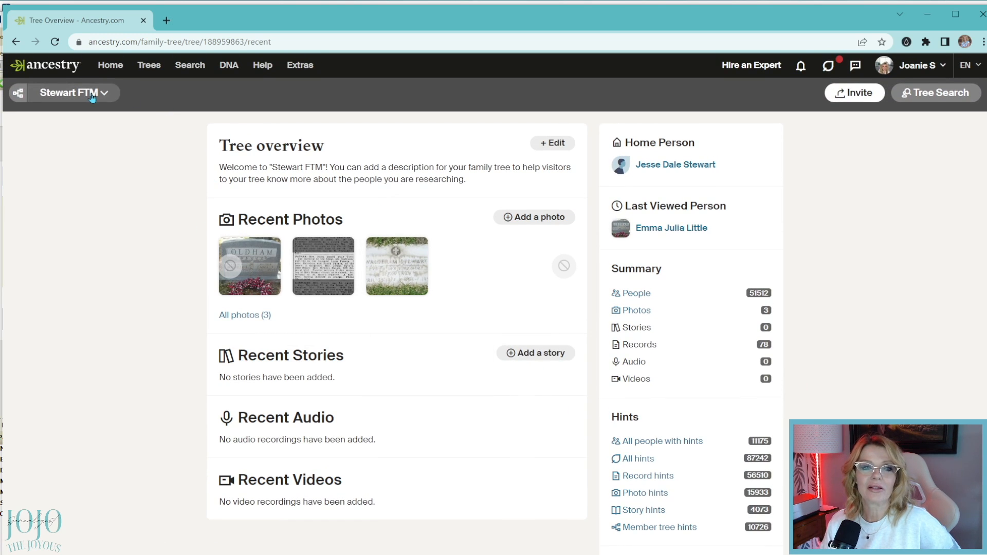
- Return to the family view of the Stewart FTM tree and examine the generations down to the home person
{"action": "left_click", "coordinate": [49, 93]}
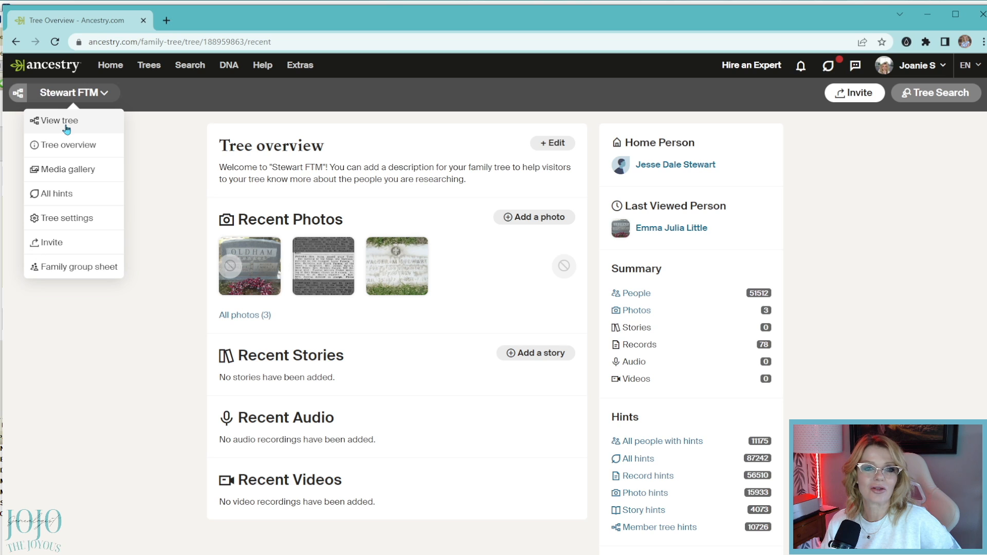
{"action": "left_click", "coordinate": [68, 119]}
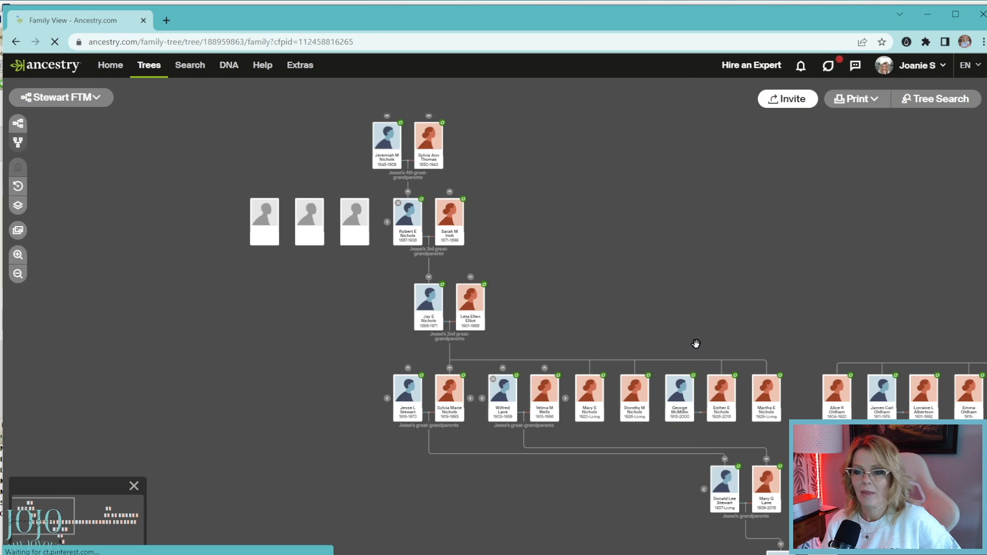
{"action": "left_click_drag", "start_coordinate": [772, 442], "coordinate": [632, 403]}
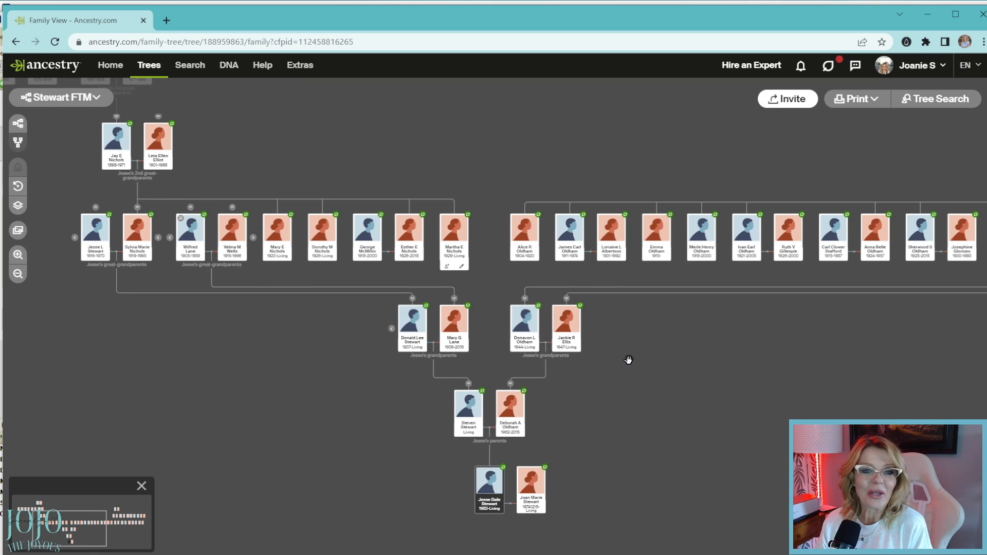
{"action": "left_click_drag", "start_coordinate": [675, 351], "coordinate": [634, 401]}
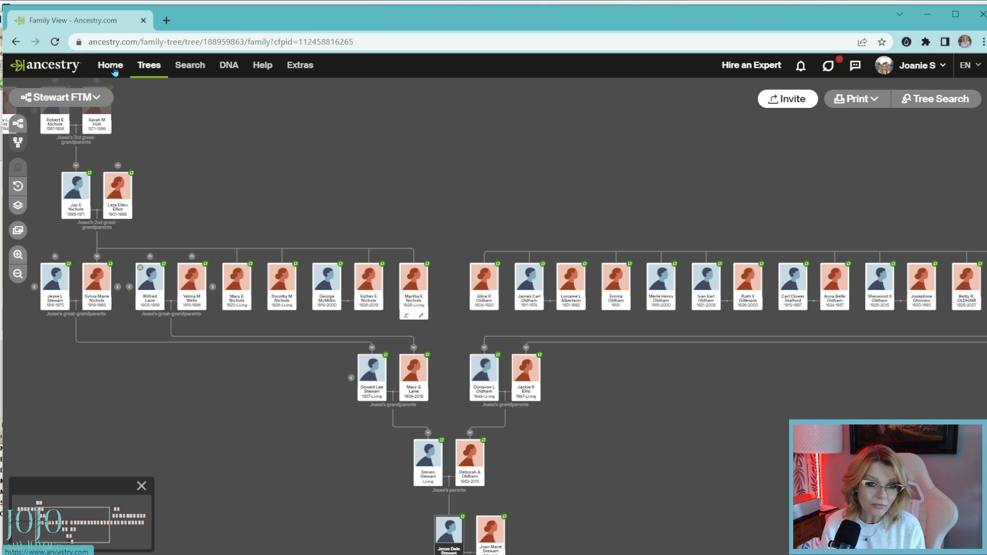
- Open the page for importing a tree from FamilySearch into Ancestry and review its tree name and sharing options
{"action": "left_click", "coordinate": [149, 65]}
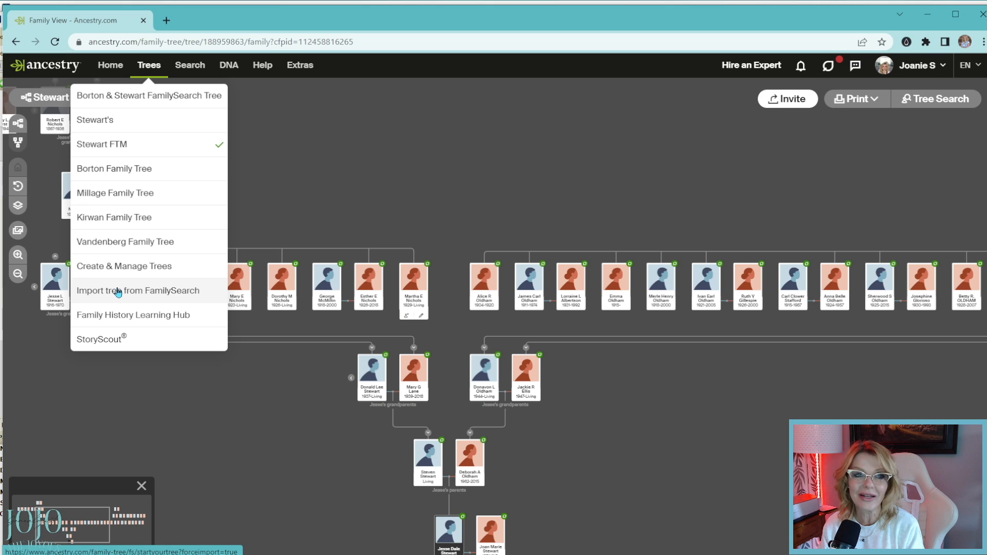
{"action": "left_click", "coordinate": [145, 298]}
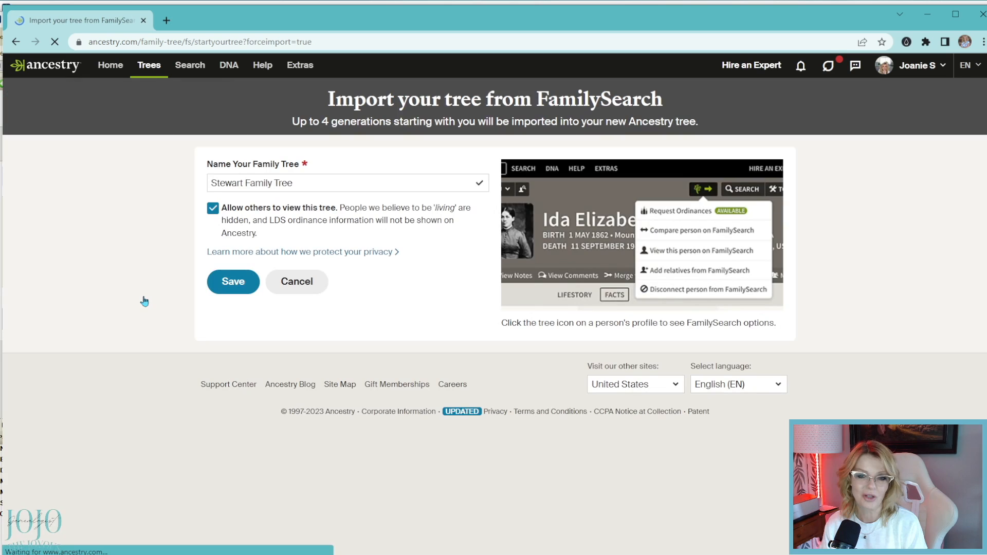
{"action": "left_click", "coordinate": [367, 184]}
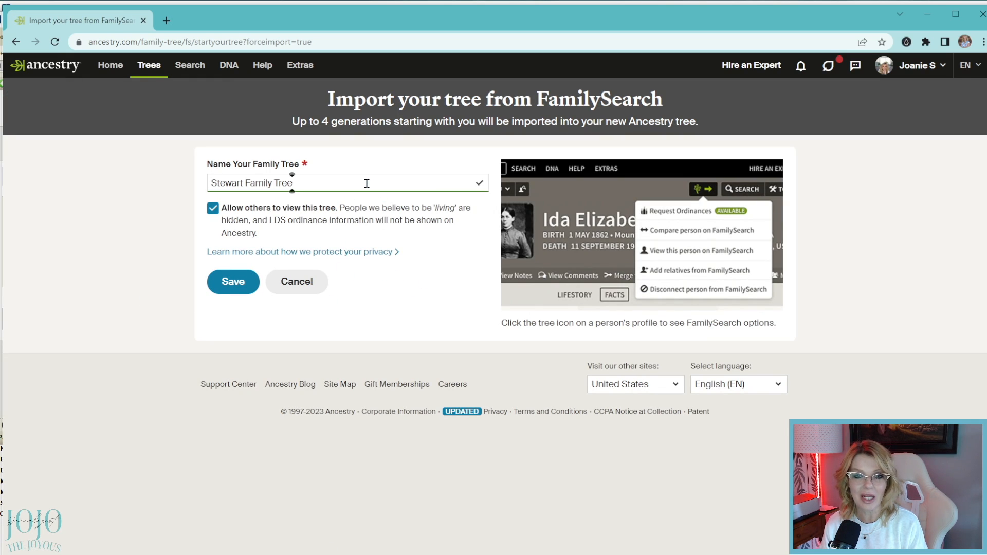
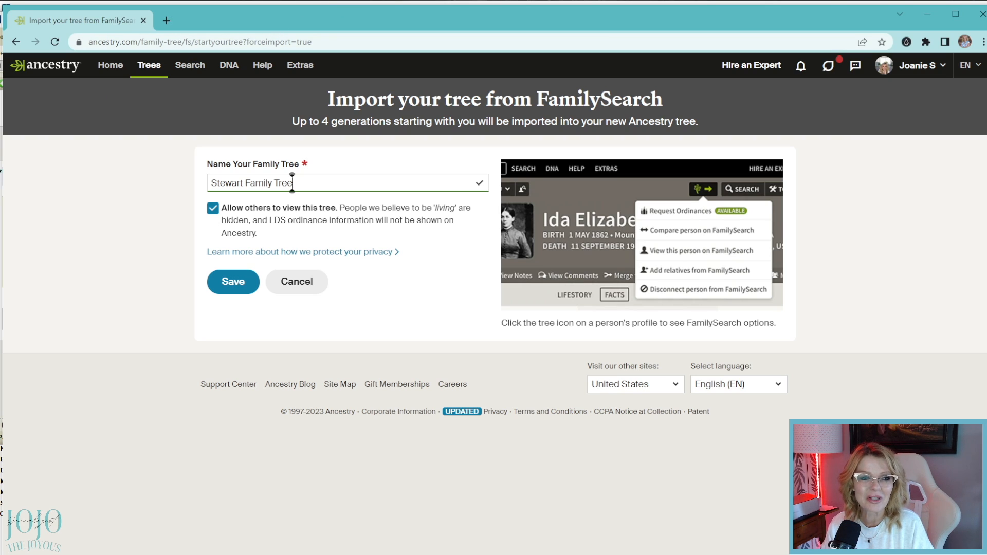
{"action": "left_click", "coordinate": [1, 155]}
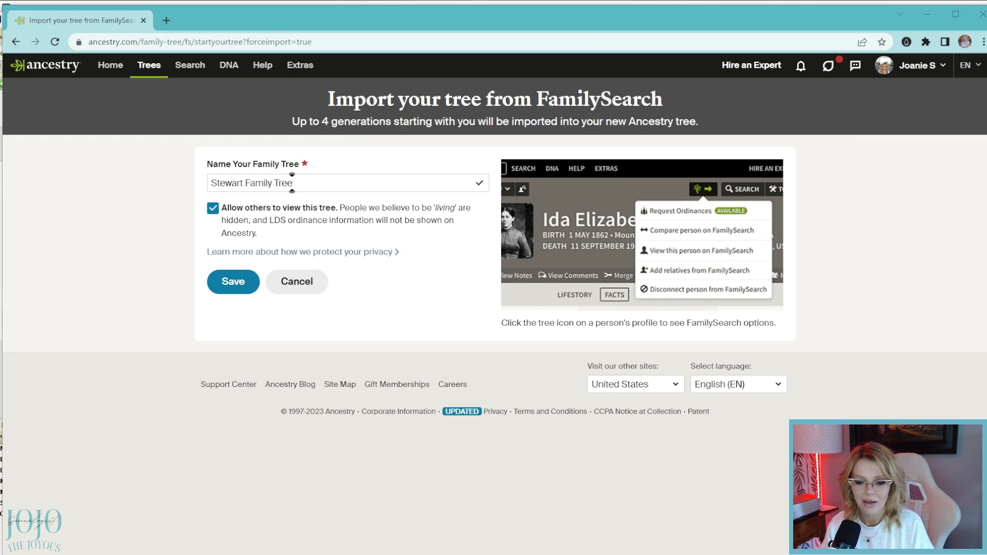